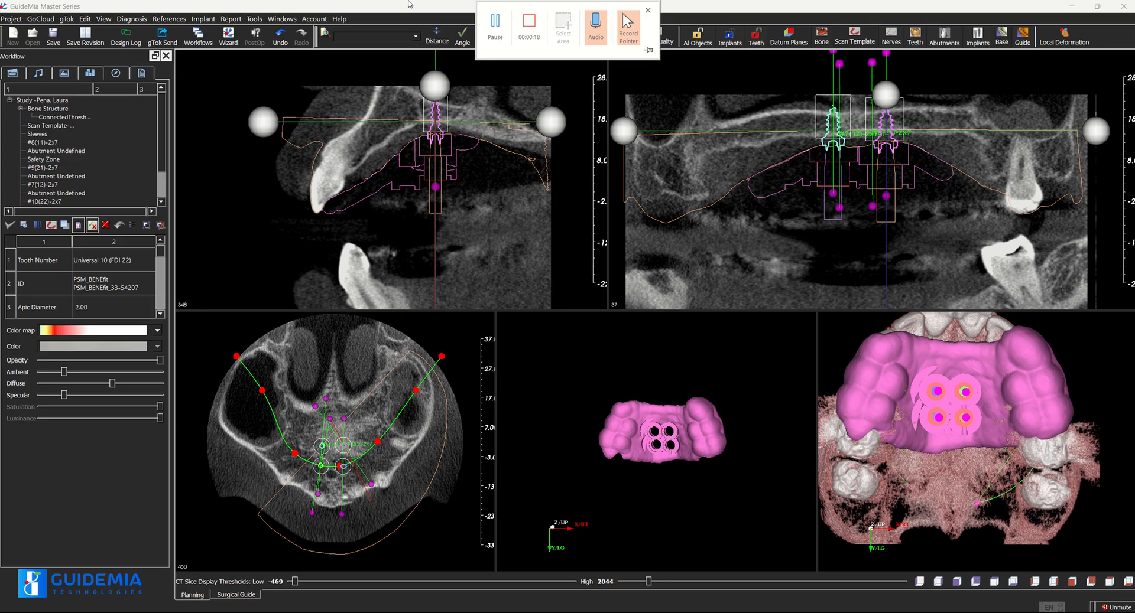
Display the bone structure and the scan template individually in the 3D object view
{"action": "double_click", "coordinate": [55, 112]}
{"action": "left_click_drag", "start_coordinate": [611, 383], "coordinate": [624, 463]}
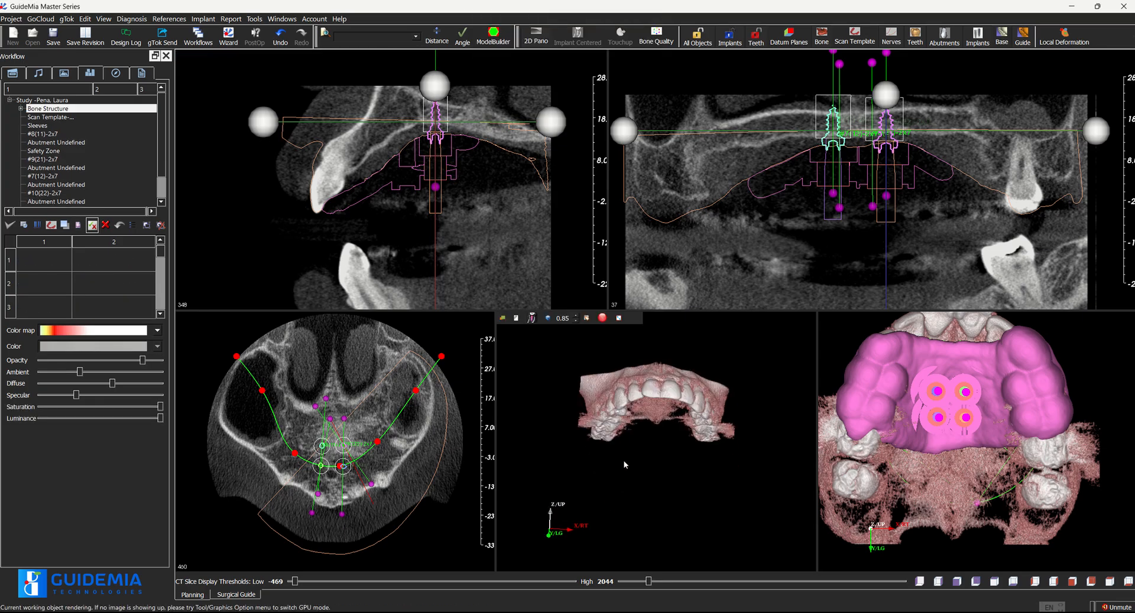
{"action": "left_click", "coordinate": [57, 118]}
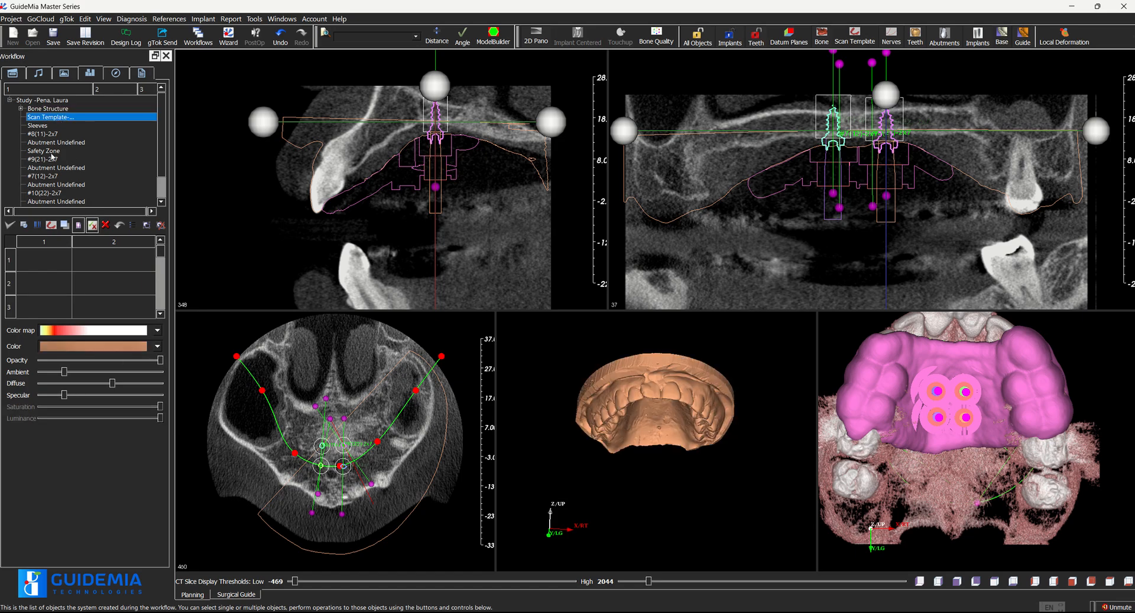
Display implant #8(11)-2x7 in the 3D object view and examine the implants and sleeves from several angles
{"action": "left_click", "coordinate": [49, 134]}
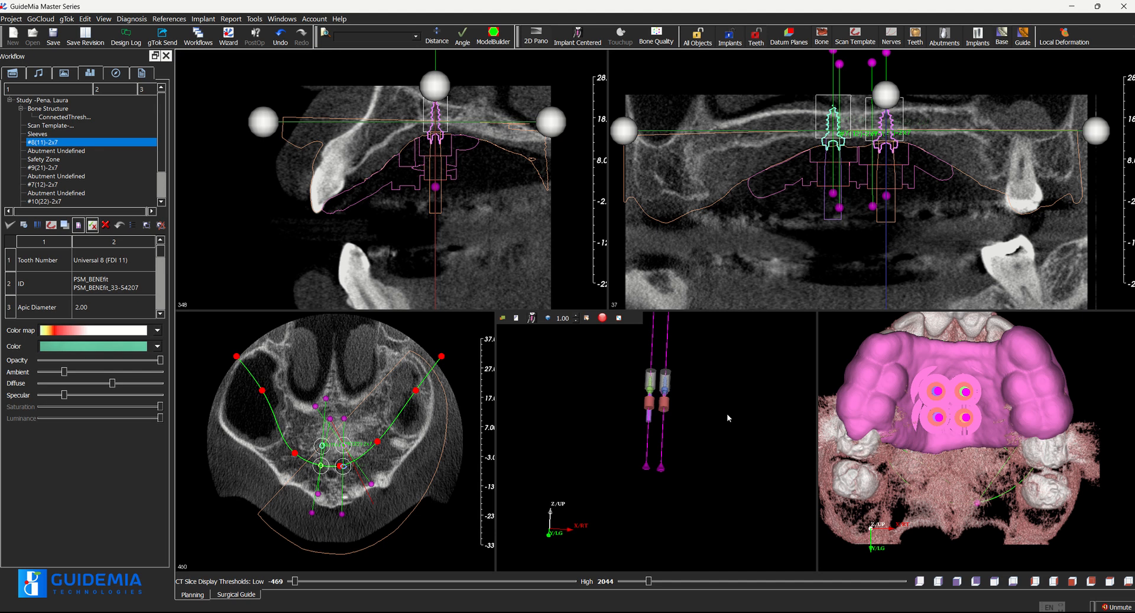
{"action": "left_click_drag", "start_coordinate": [719, 456], "coordinate": [706, 378]}
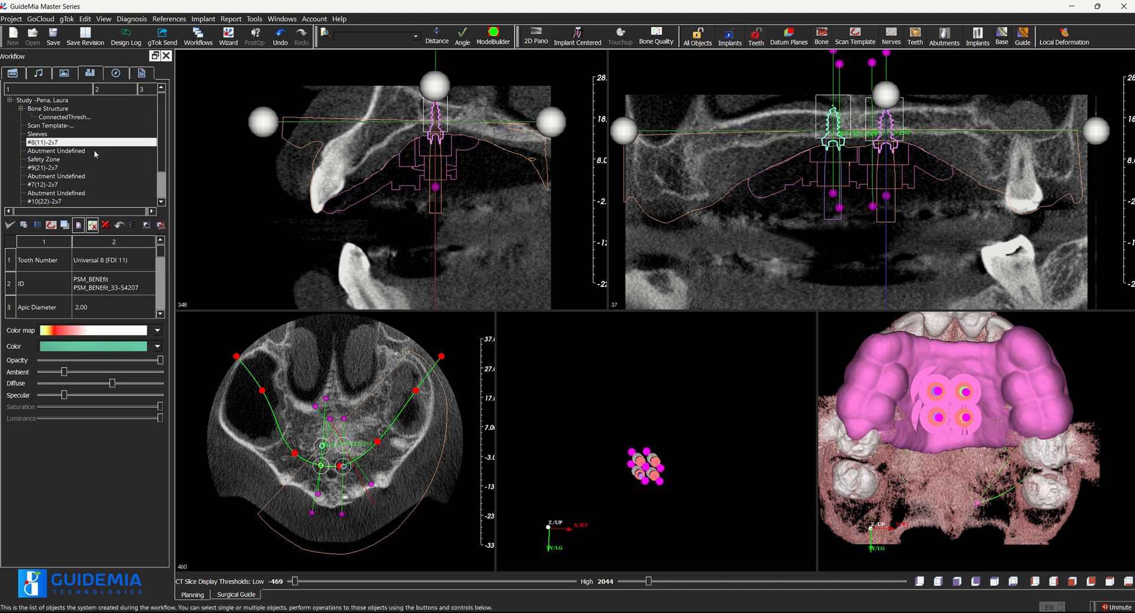
{"action": "scroll", "coordinate": [96, 155], "scroll_direction": "down", "scroll_amount": 2}
{"action": "left_click_drag", "start_coordinate": [684, 460], "coordinate": [692, 504]}
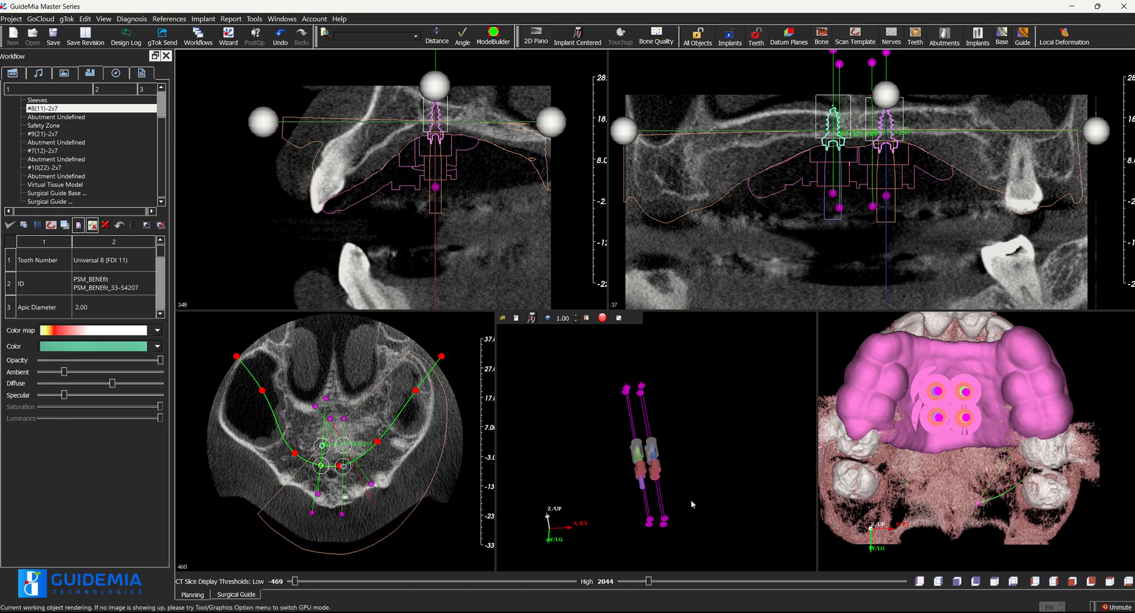
{"action": "right_click_drag", "start_coordinate": [691, 501], "coordinate": [710, 409]}
{"action": "left_click_drag", "start_coordinate": [709, 409], "coordinate": [689, 465]}
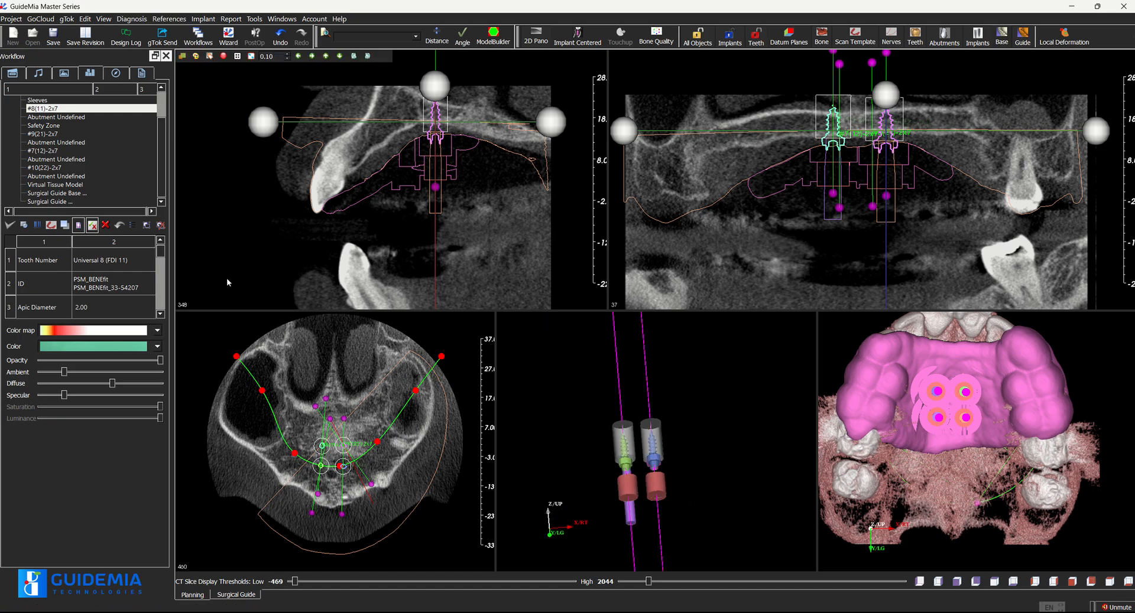
{"action": "left_click_drag", "start_coordinate": [754, 529], "coordinate": [733, 463]}
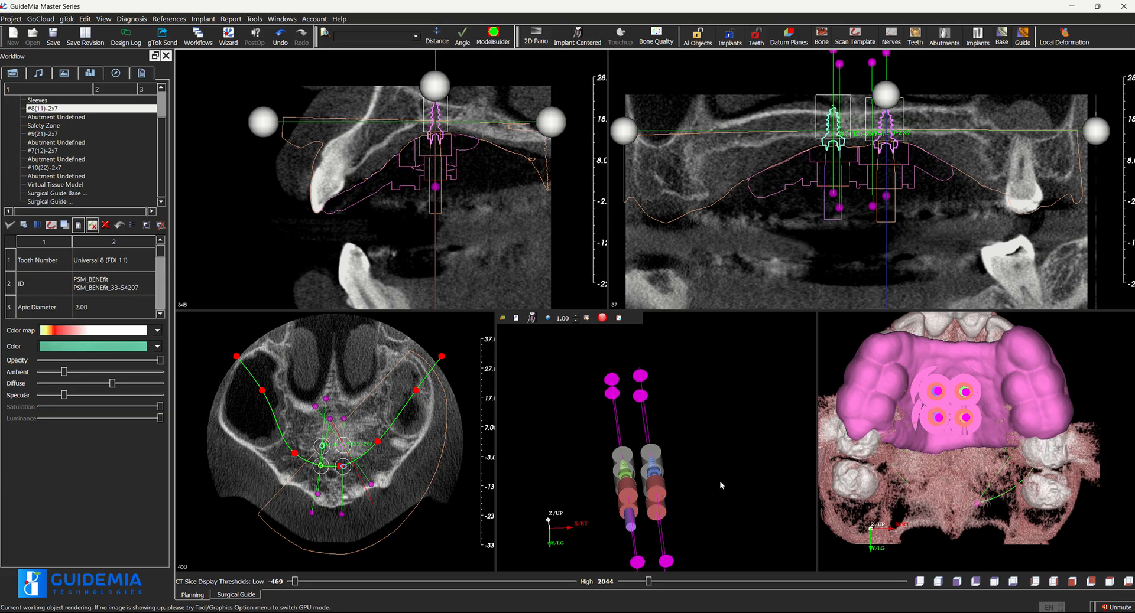
{"action": "middle_click_drag", "start_coordinate": [719, 481], "coordinate": [738, 421]}
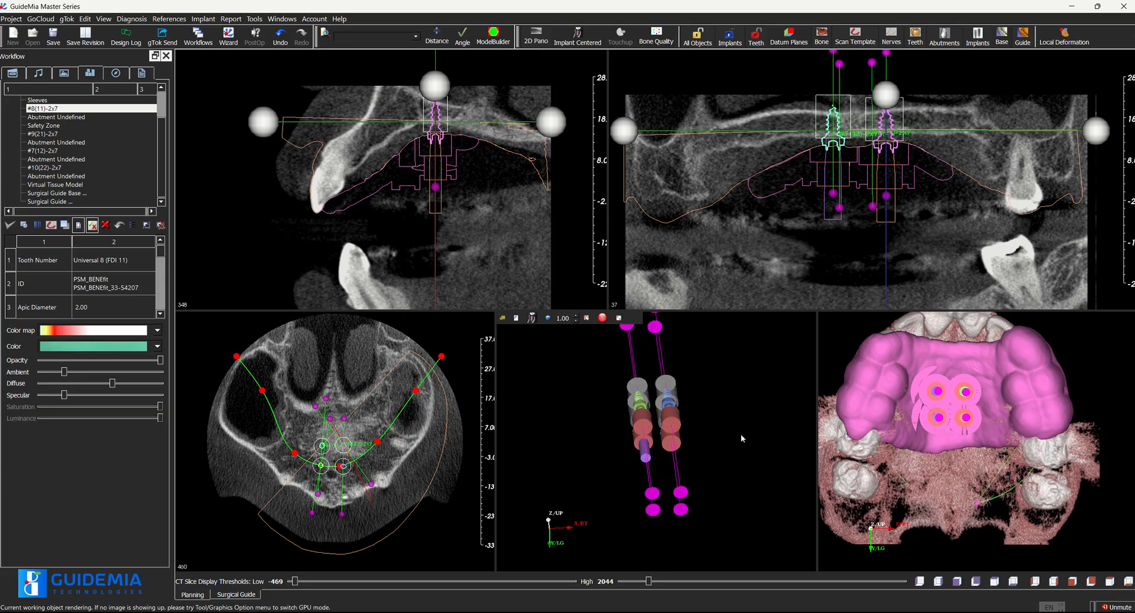
Display the surgical guide base and the finished surgical guide, and examine the guide and the full assembly from palatal and frontal views
{"action": "left_click", "coordinate": [69, 194]}
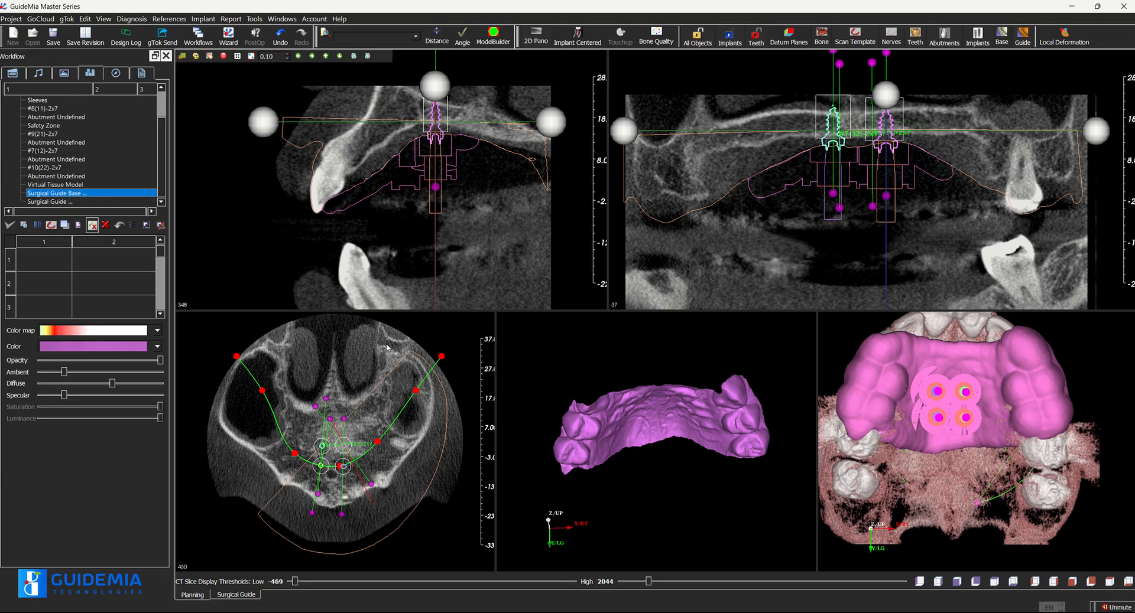
{"action": "left_click_drag", "start_coordinate": [758, 527], "coordinate": [677, 440]}
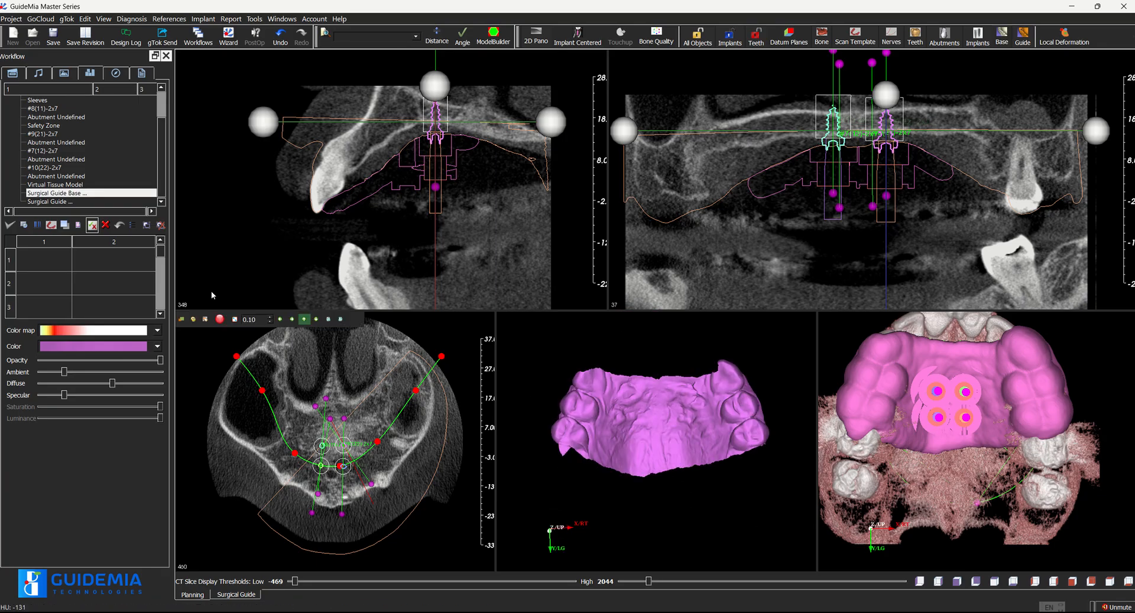
{"action": "left_click", "coordinate": [74, 202]}
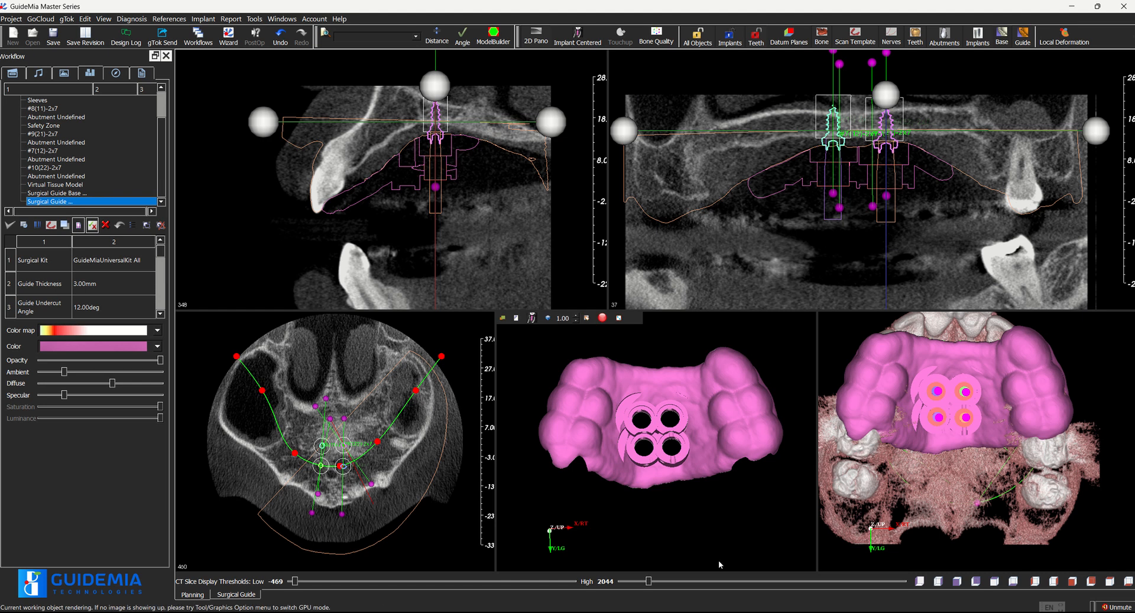
{"action": "left_click_drag", "start_coordinate": [722, 467], "coordinate": [691, 481]}
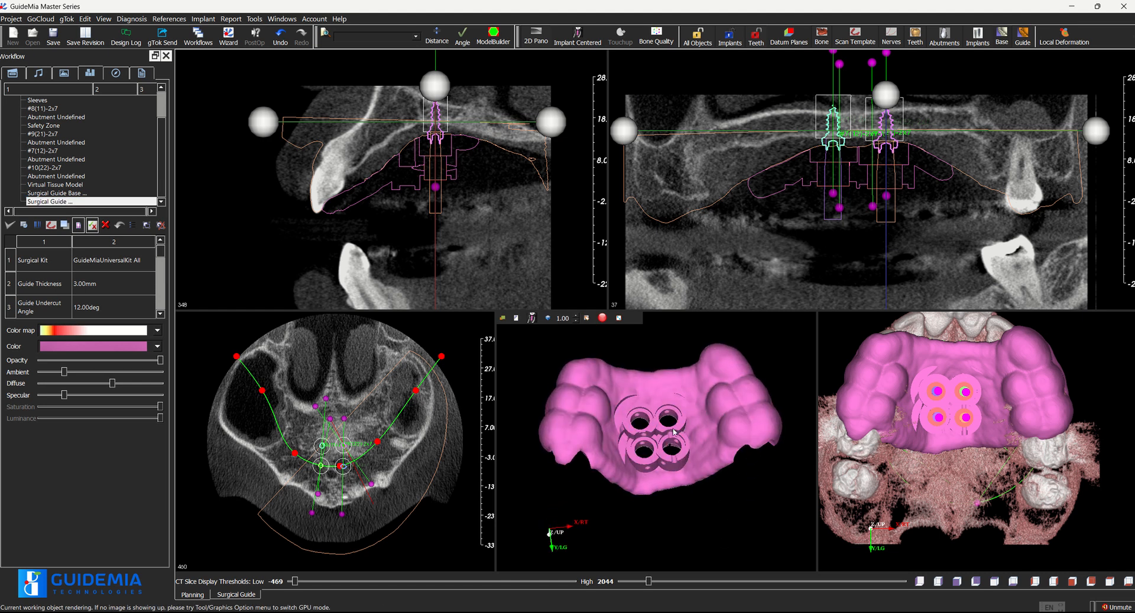
{"action": "left_click_drag", "start_coordinate": [734, 532], "coordinate": [732, 559]}
{"action": "right_click_drag", "start_coordinate": [733, 559], "coordinate": [740, 530]}
{"action": "mouse_move", "coordinate": [740, 531]}
{"action": "left_mouse_down"}
{"action": "mouse_move", "coordinate": [744, 509]}
{"action": "mouse_move", "coordinate": [736, 523]}
{"action": "left_mouse_up"}
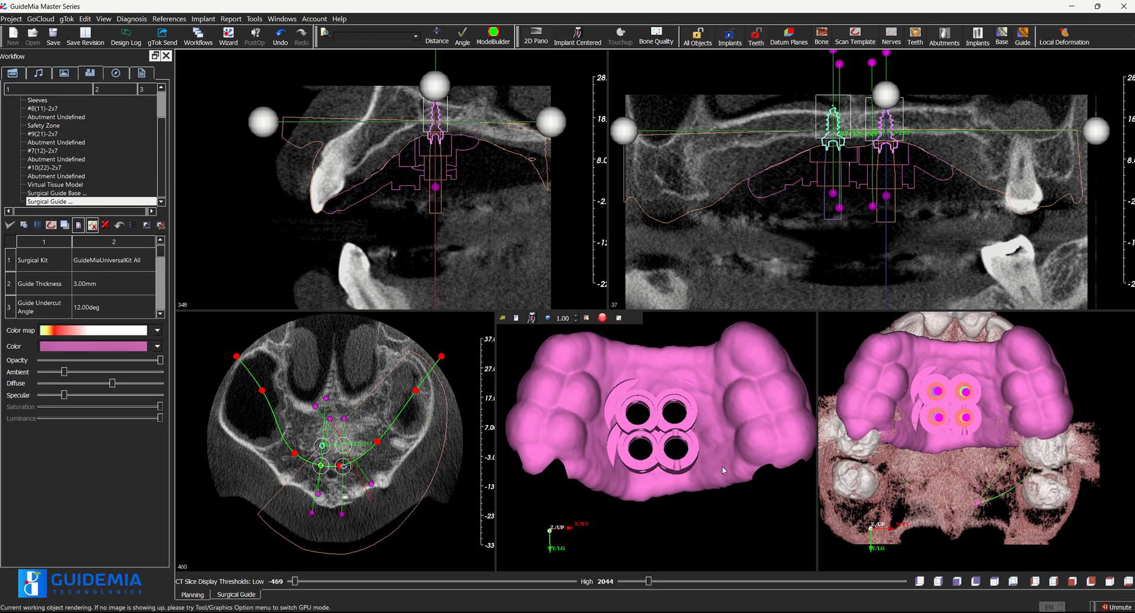
{"action": "right_click_drag", "start_coordinate": [733, 507], "coordinate": [738, 531]}
{"action": "left_click_drag", "start_coordinate": [716, 355], "coordinate": [721, 292]}
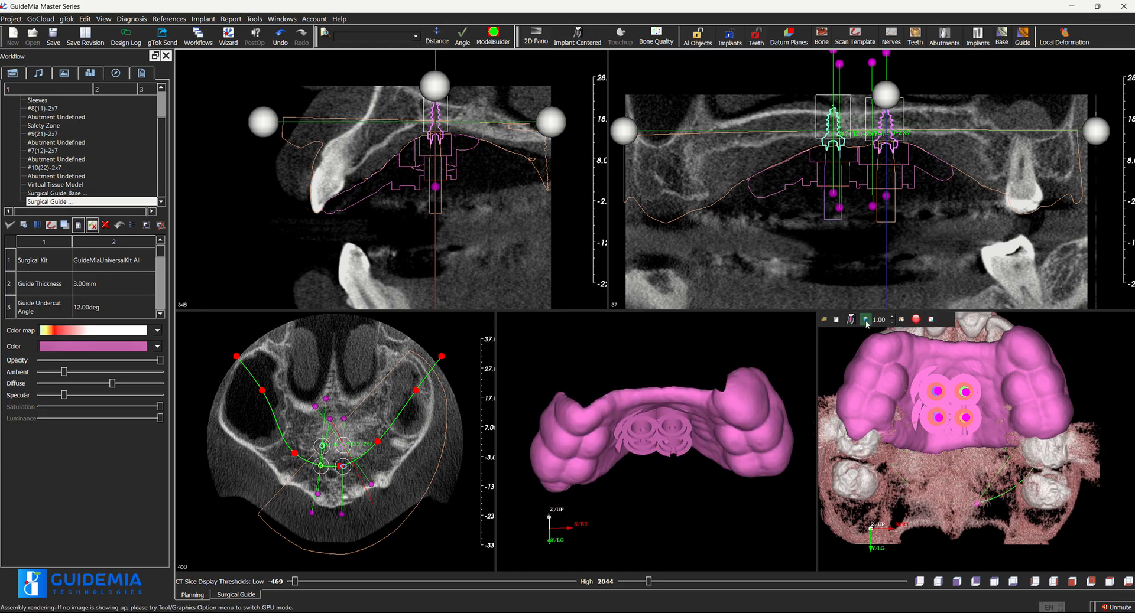
{"action": "left_click_drag", "start_coordinate": [843, 344], "coordinate": [847, 429]}
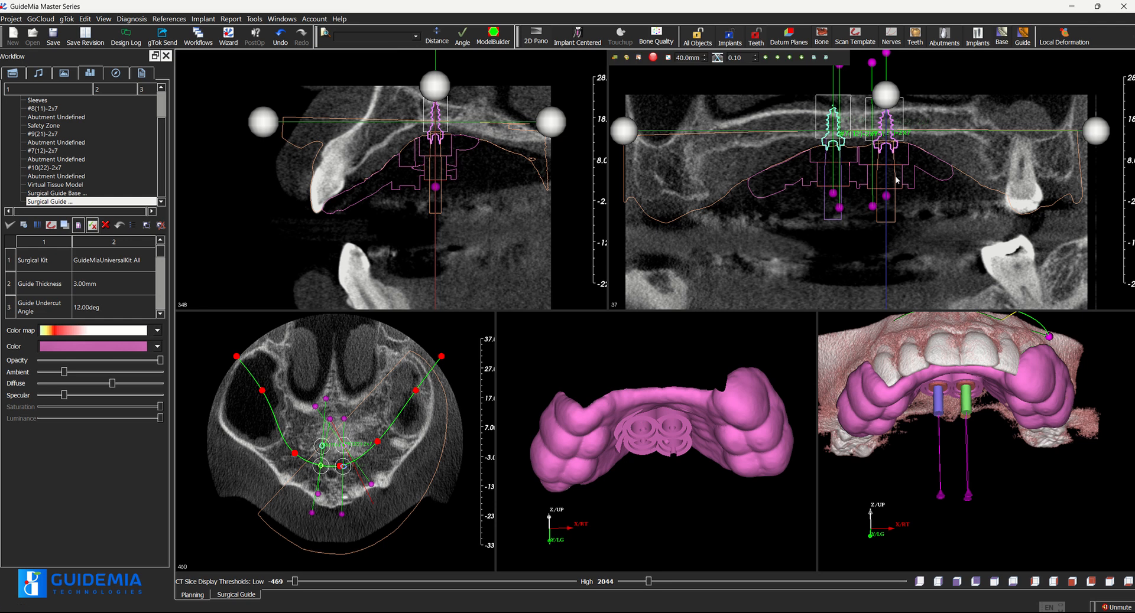
Step through the cross-sectional CT slices from 348 to 331 to examine the implants' position in the palatal bone
{"action": "scroll", "coordinate": [896, 180], "scroll_direction": "down", "scroll_amount": 2}
{"action": "scroll", "coordinate": [458, 165], "scroll_direction": "down", "scroll_amount": 6}
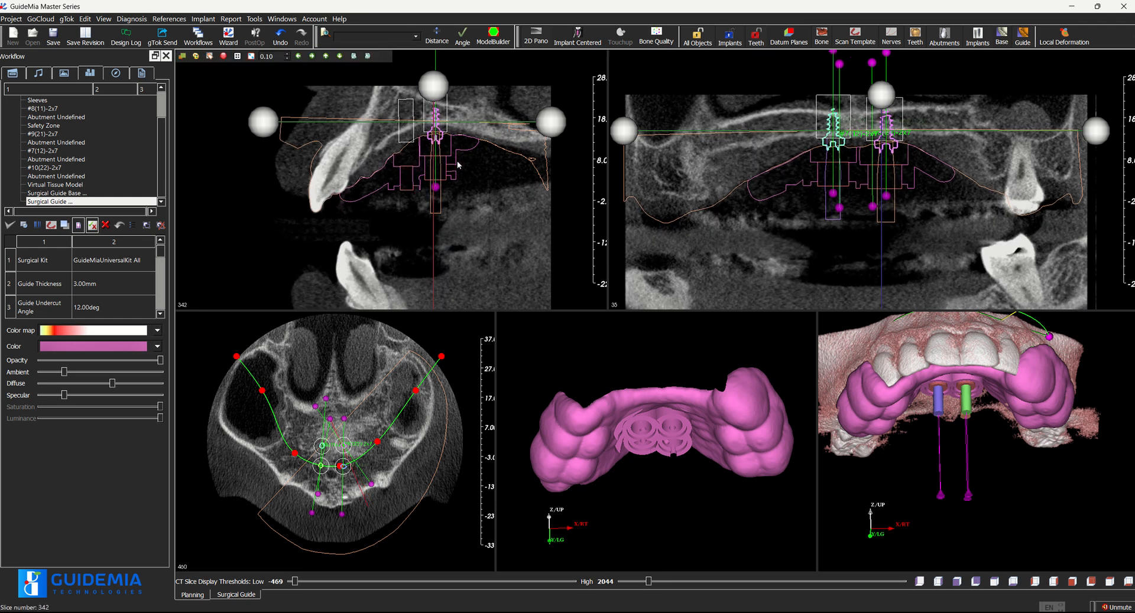
{"action": "scroll", "coordinate": [458, 165], "scroll_direction": "down", "scroll_amount": 5}
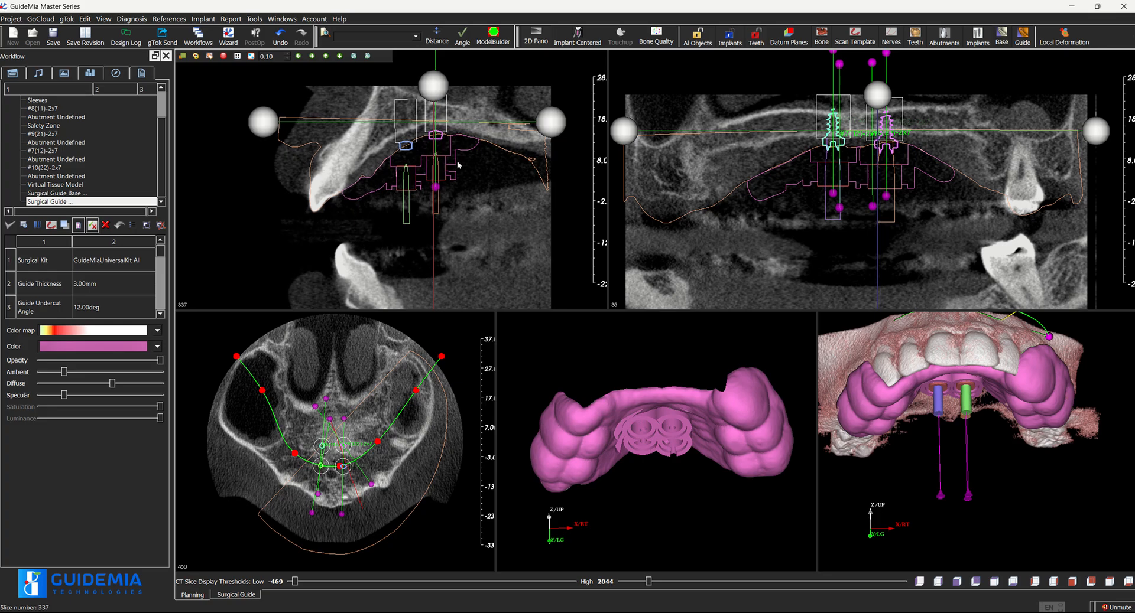
{"action": "scroll", "coordinate": [458, 166], "scroll_direction": "down", "scroll_amount": 4}
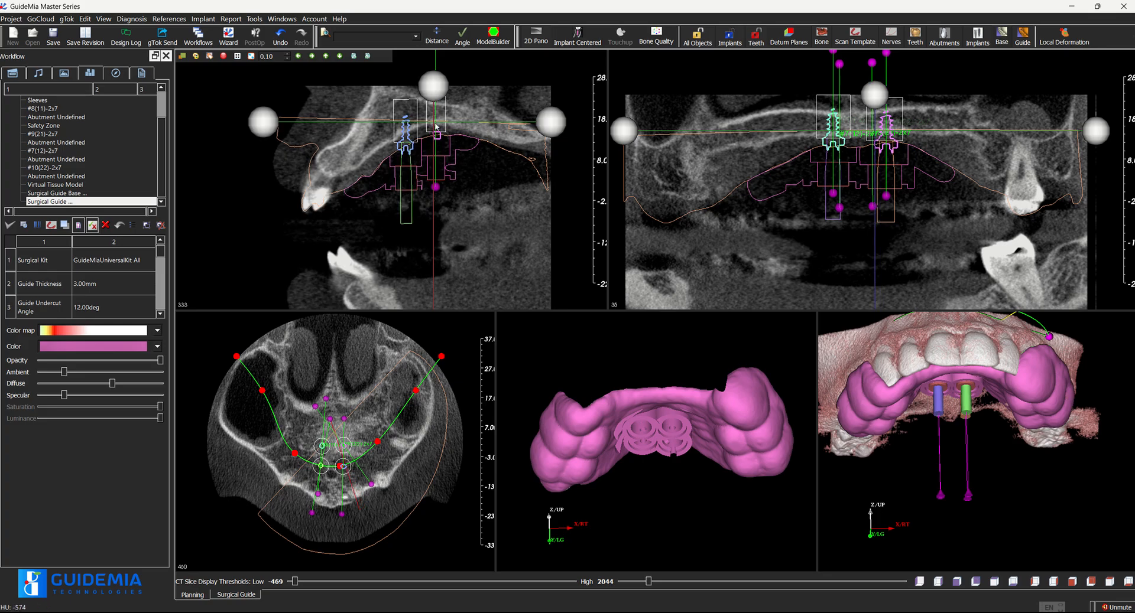
{"action": "scroll", "coordinate": [426, 135], "scroll_direction": "down", "scroll_amount": 1}
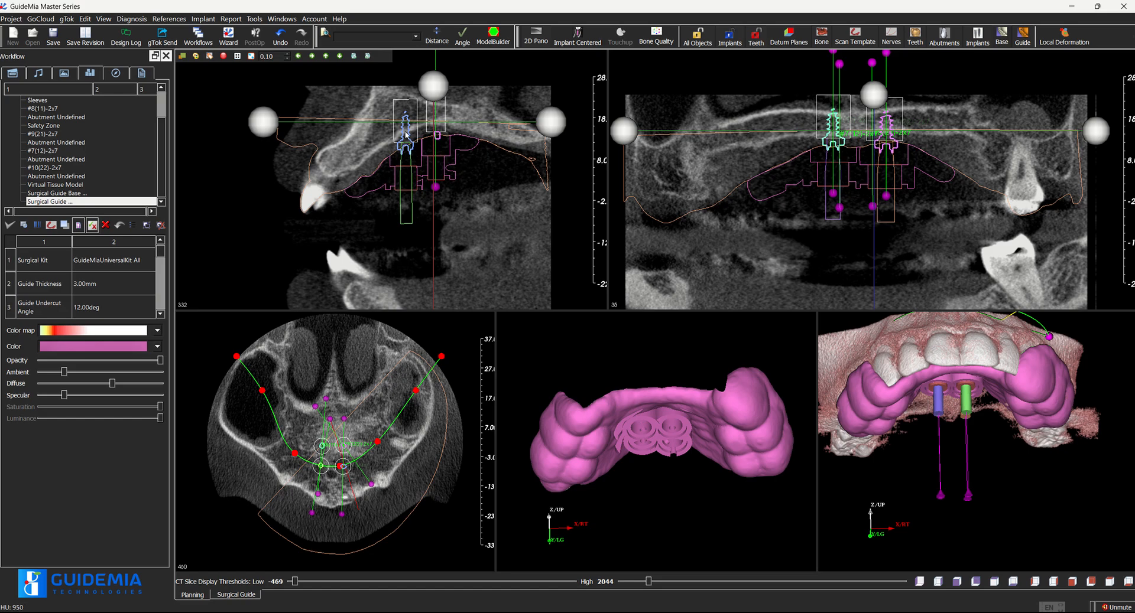
{"action": "left_click_drag", "start_coordinate": [406, 132], "coordinate": [405, 130]}
{"action": "scroll", "coordinate": [408, 190], "scroll_direction": "down", "scroll_amount": 1}
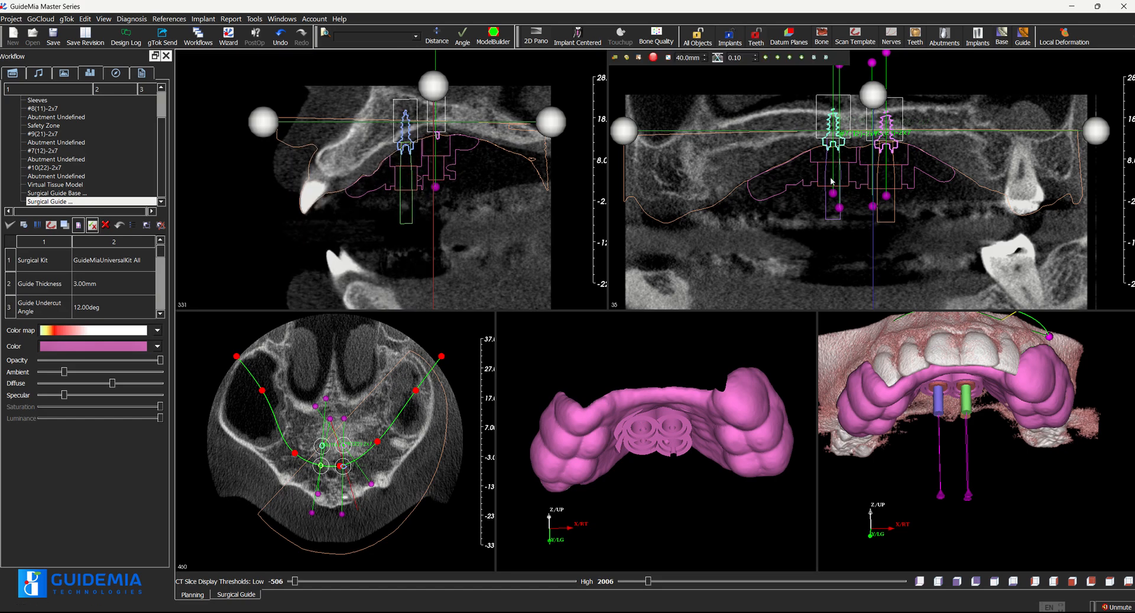
Bring the panoramic slice to the anterior implants and examine their bone support and spacing in the panoramic and cross-sectional views
{"action": "left_click", "coordinate": [839, 208]}
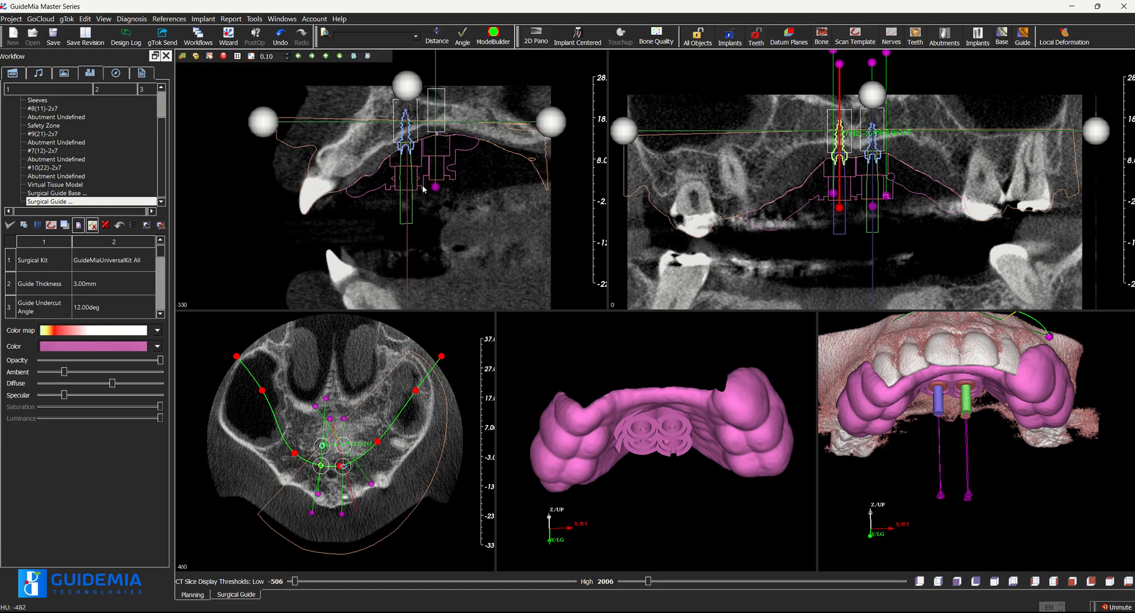
{"action": "scroll", "coordinate": [423, 188], "scroll_direction": "down", "scroll_amount": 1}
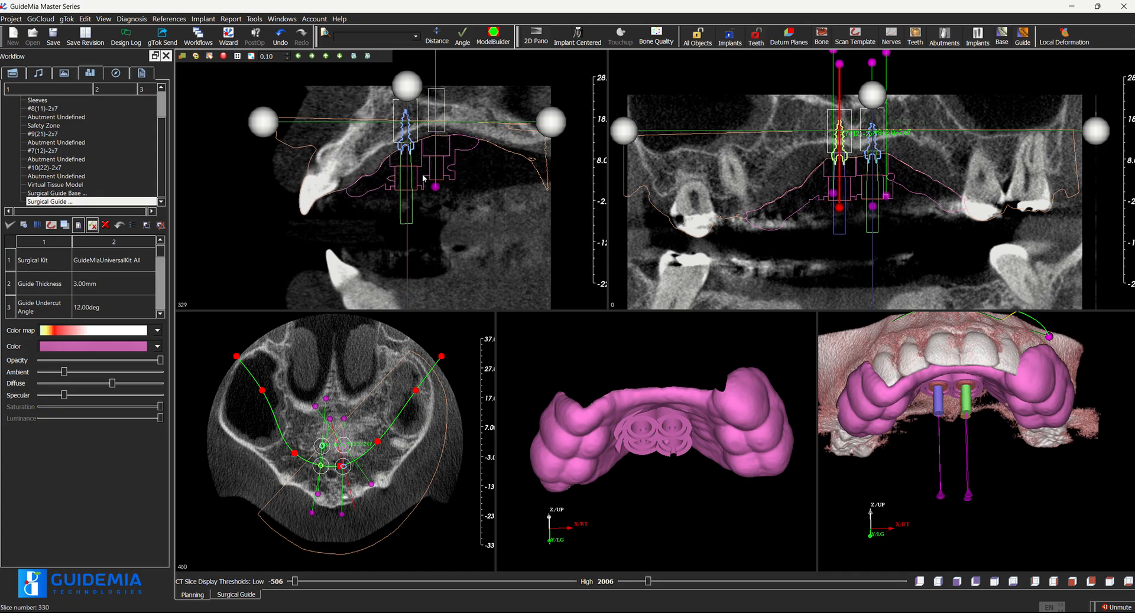
{"action": "scroll", "coordinate": [424, 177], "scroll_direction": "down", "scroll_amount": 3}
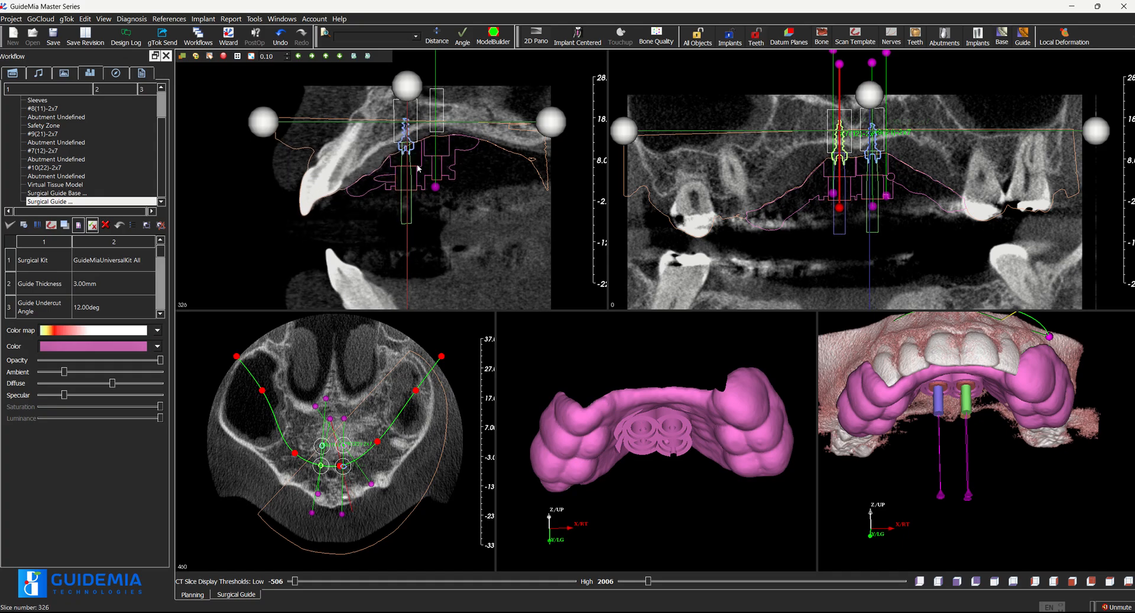
{"action": "scroll", "coordinate": [419, 168], "scroll_direction": "up", "scroll_amount": 10}
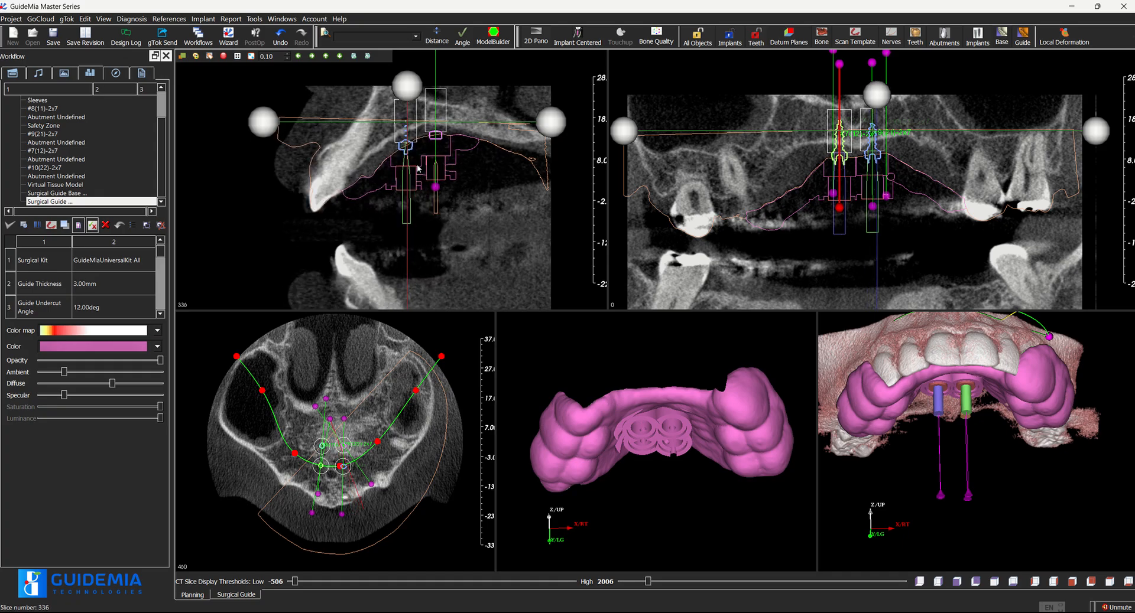
{"action": "scroll", "coordinate": [419, 169], "scroll_direction": "up", "scroll_amount": 1}
{"action": "scroll", "coordinate": [418, 169], "scroll_direction": "down", "scroll_amount": 2}
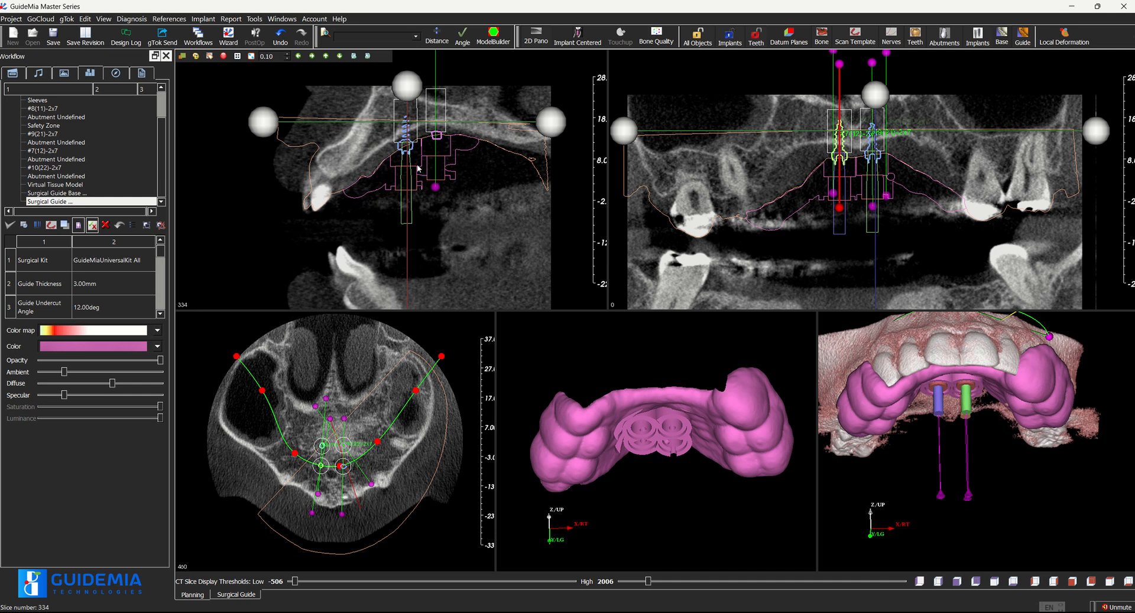
{"action": "scroll", "coordinate": [841, 158], "scroll_direction": "up", "scroll_amount": 9}
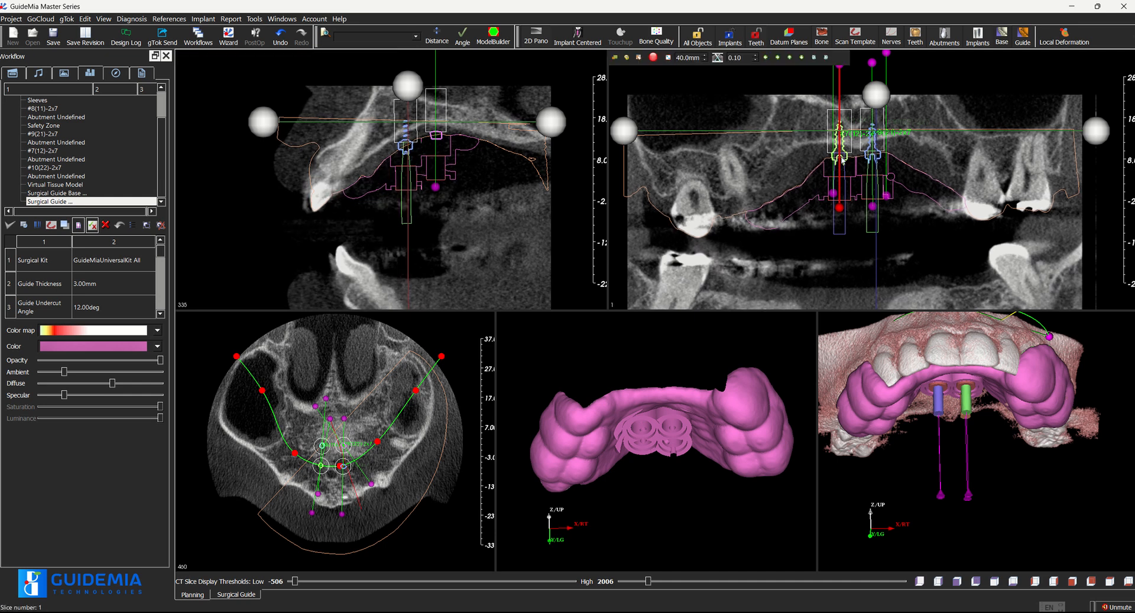
{"action": "scroll", "coordinate": [842, 160], "scroll_direction": "up", "scroll_amount": 9}
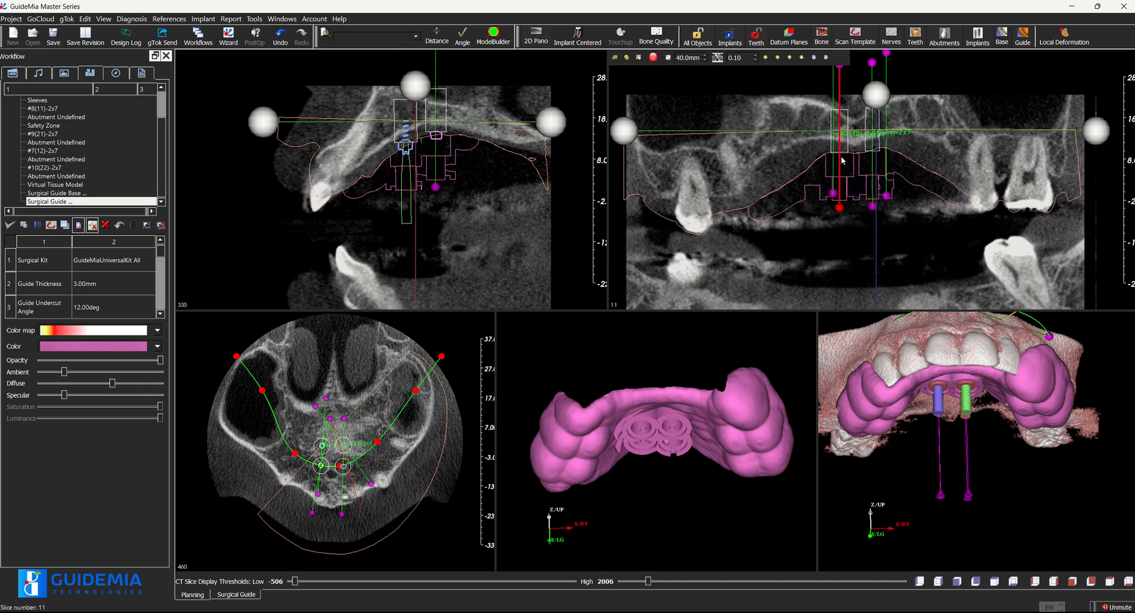
{"action": "scroll", "coordinate": [843, 159], "scroll_direction": "down", "scroll_amount": 11}
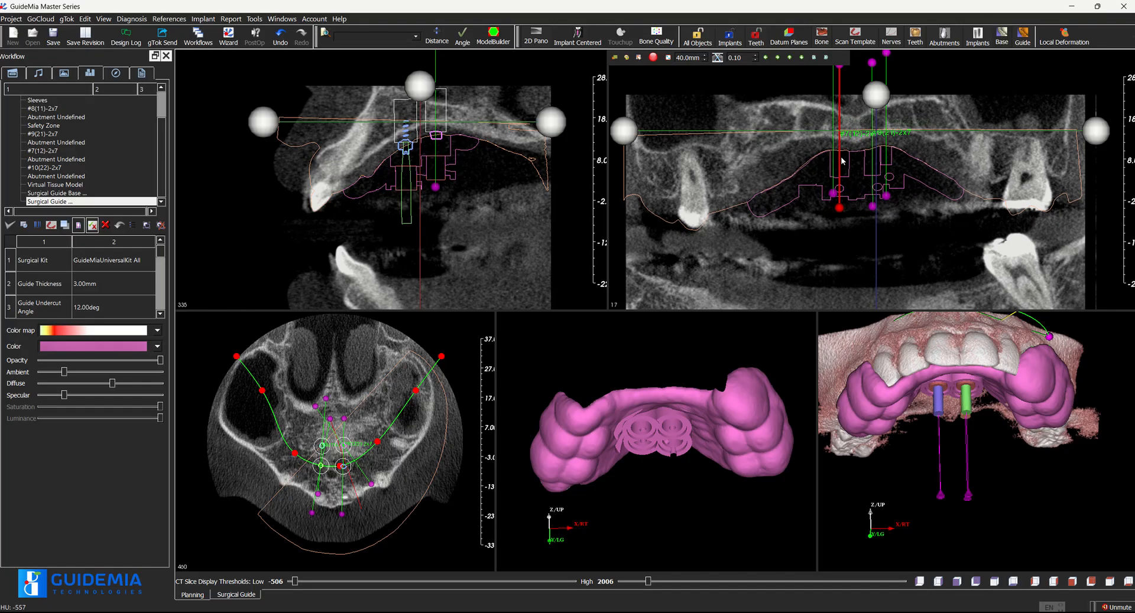
{"action": "scroll", "coordinate": [842, 159], "scroll_direction": "down", "scroll_amount": 8}
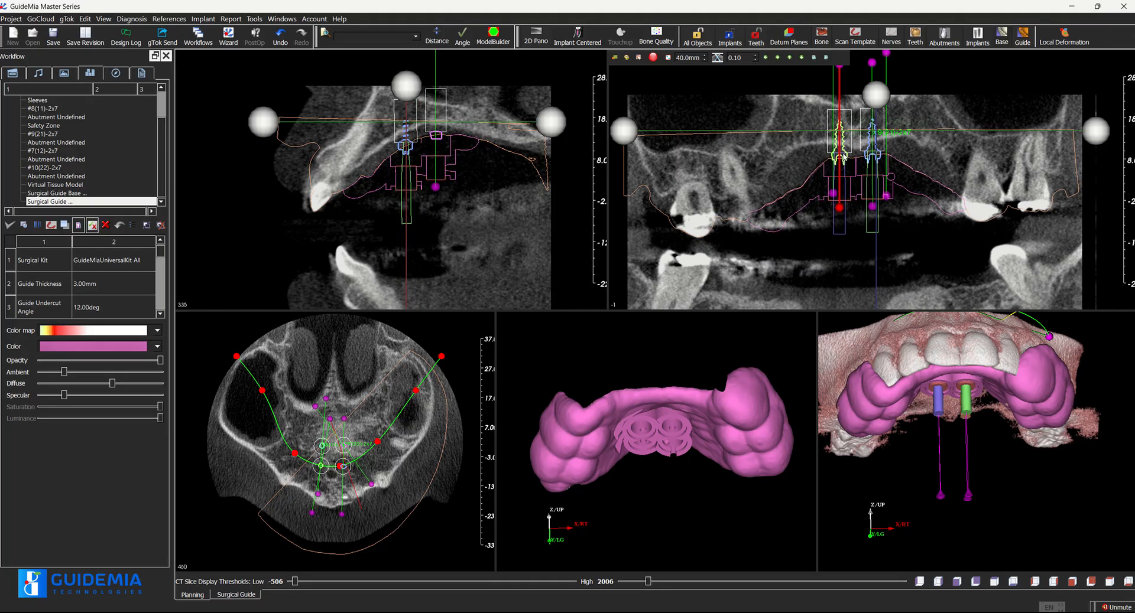
Center the slices on implants #7(12)-2x7 and #9(21)-2x7 in turn, and examine the surrounding bone across the cross-sections
{"action": "left_click", "coordinate": [840, 143]}
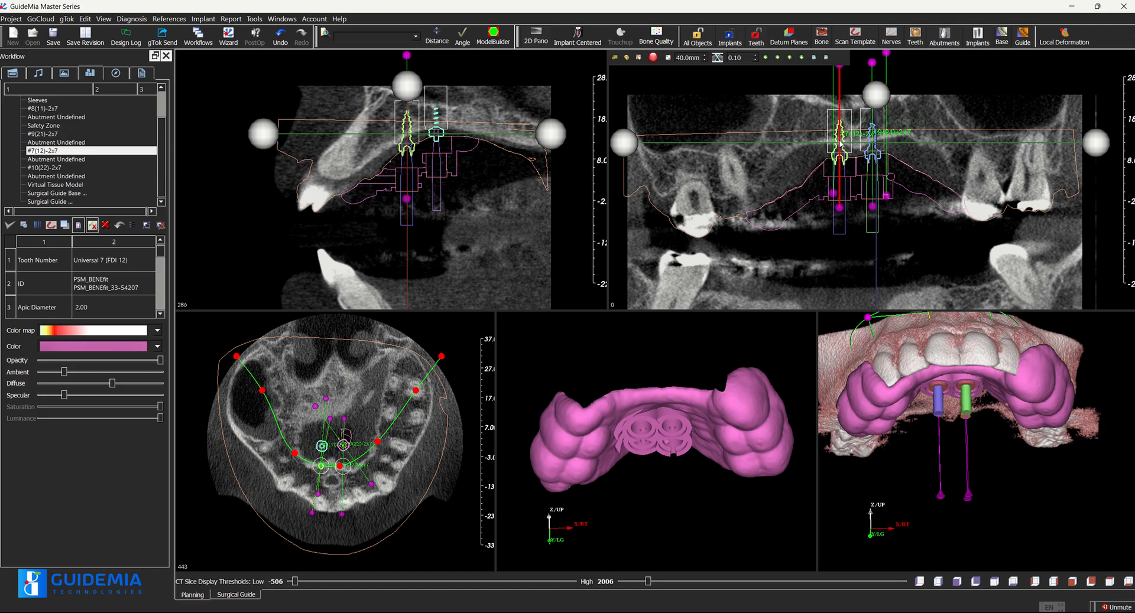
{"action": "left_click_drag", "start_coordinate": [840, 143], "coordinate": [873, 133]}
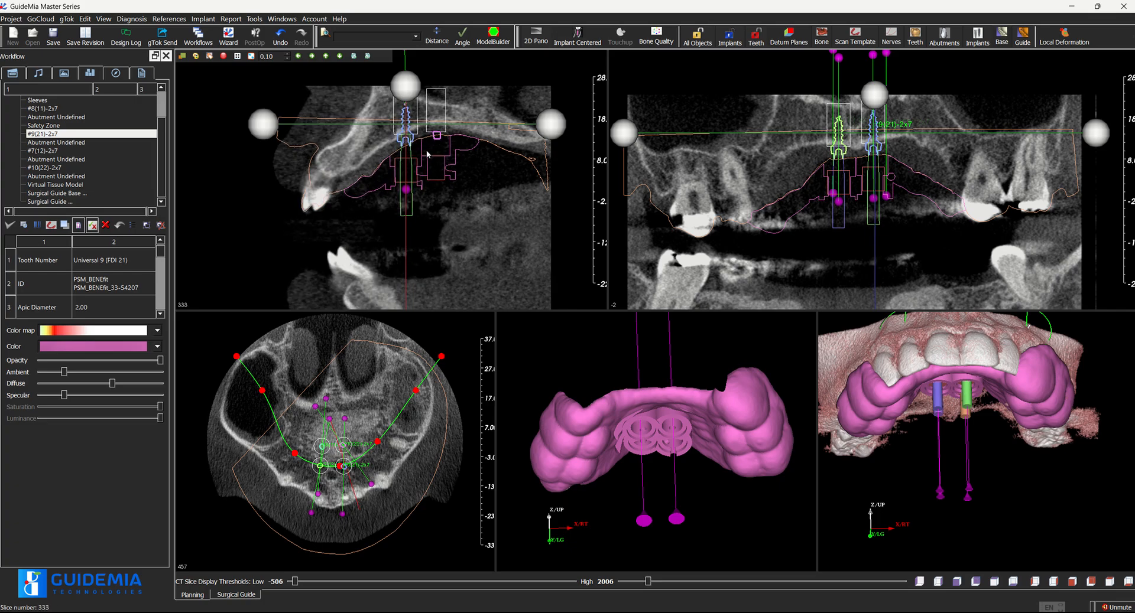
{"action": "scroll", "coordinate": [426, 155], "scroll_direction": "down", "scroll_amount": 7}
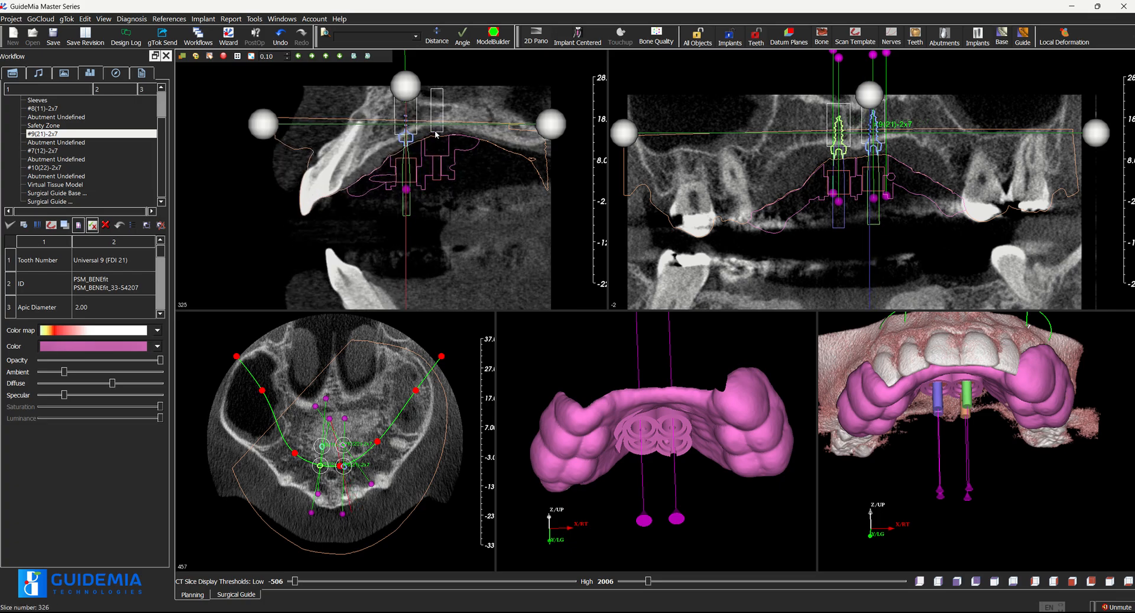
{"action": "scroll", "coordinate": [436, 133], "scroll_direction": "up", "scroll_amount": 10}
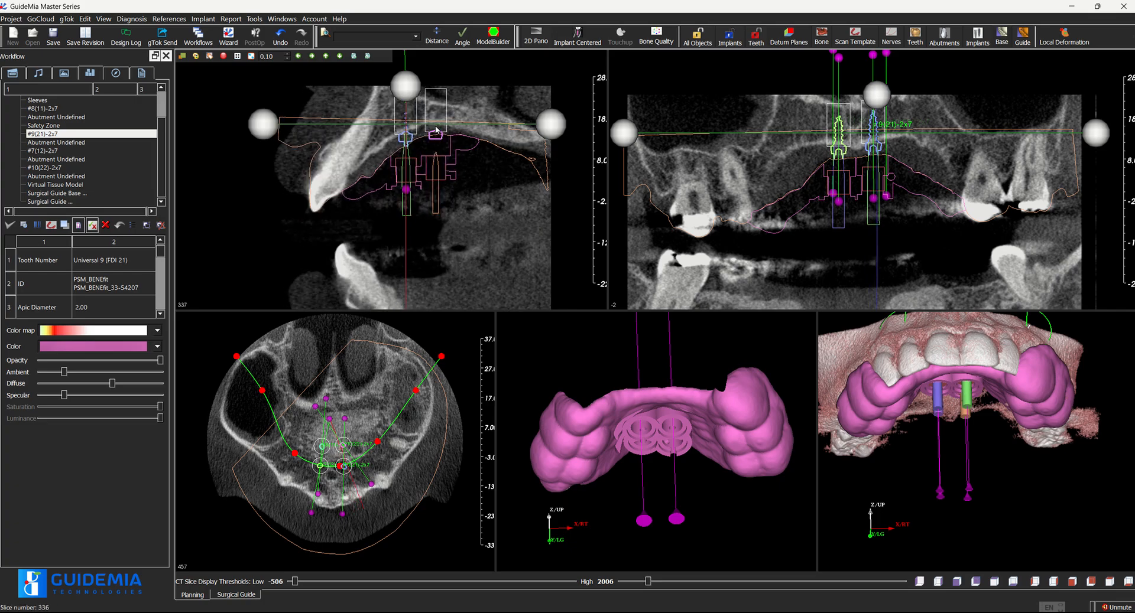
{"action": "scroll", "coordinate": [435, 130], "scroll_direction": "up", "scroll_amount": 11}
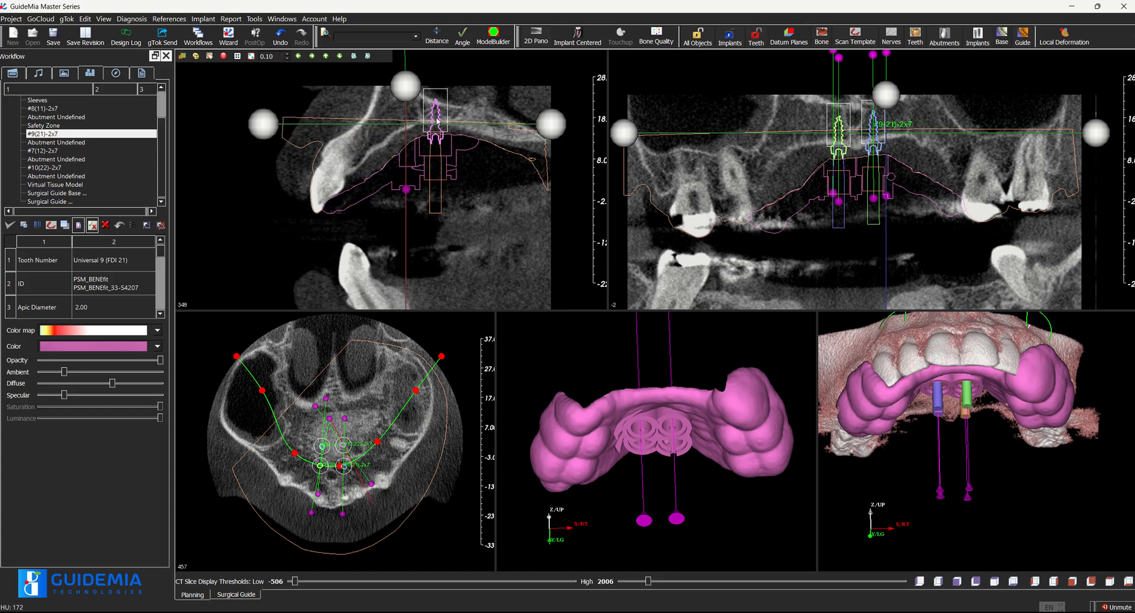
{"action": "scroll", "coordinate": [717, 173], "scroll_direction": "down", "scroll_amount": 1}
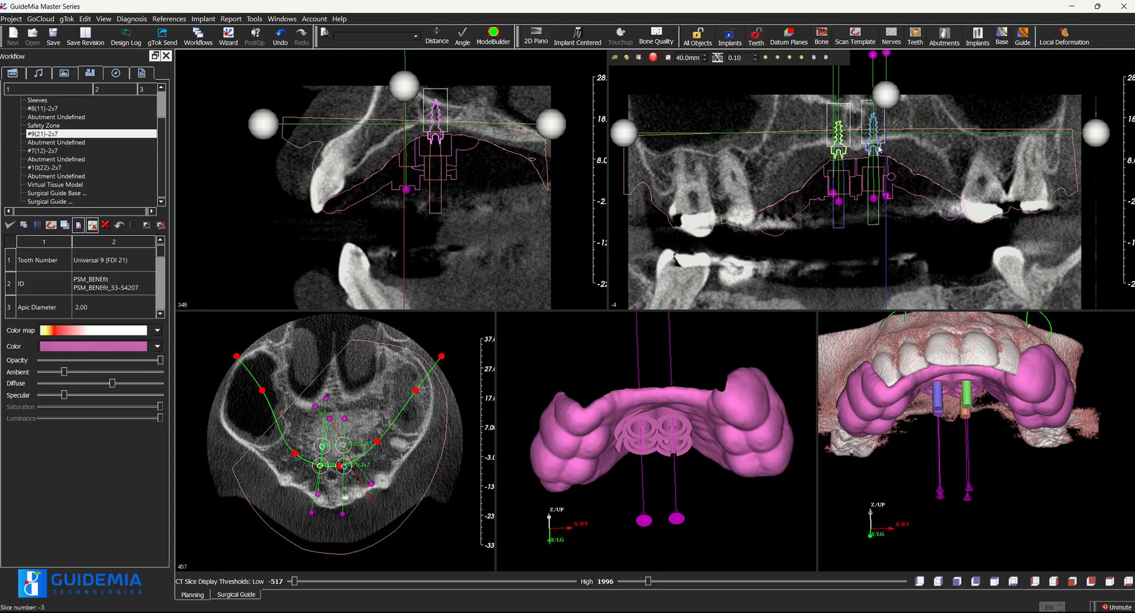
Bring the panoramic slice to the posterior implants and center the slices on implant #8(11)-2x7 to examine its bone support
{"action": "left_click", "coordinate": [435, 155]}
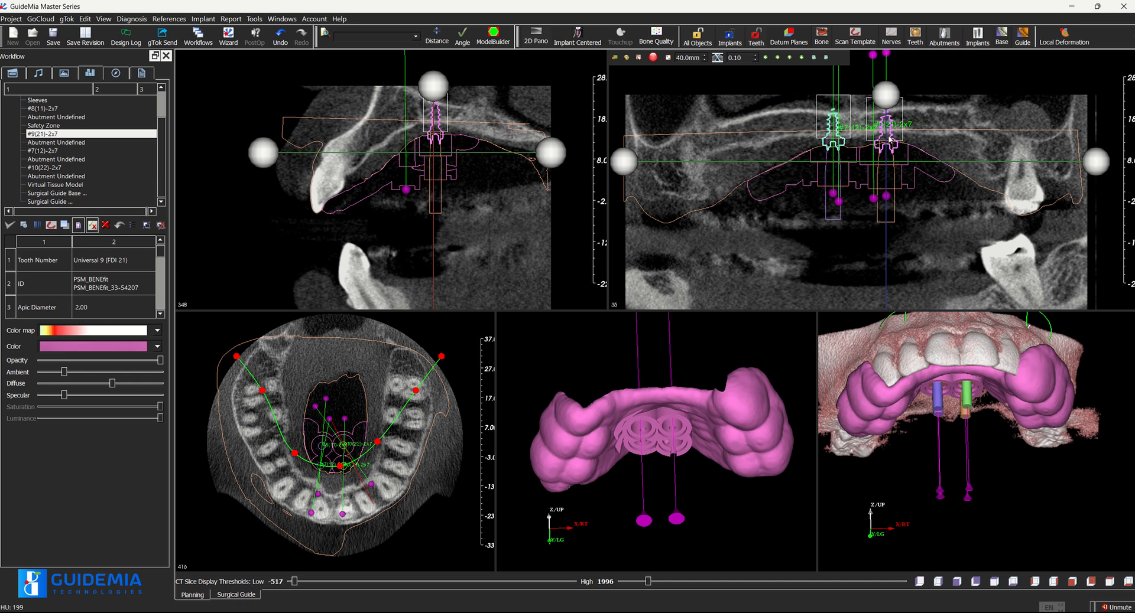
{"action": "left_click_drag", "start_coordinate": [887, 136], "coordinate": [834, 127]}
{"action": "left_click", "coordinate": [835, 127]}
Examine the implants' axis alignment in the 3D assembly from posterior and side views, picking the axes of #8(11)-2x7 and #9(21)-2x7
{"action": "left_click_drag", "start_coordinate": [894, 482], "coordinate": [891, 306]}
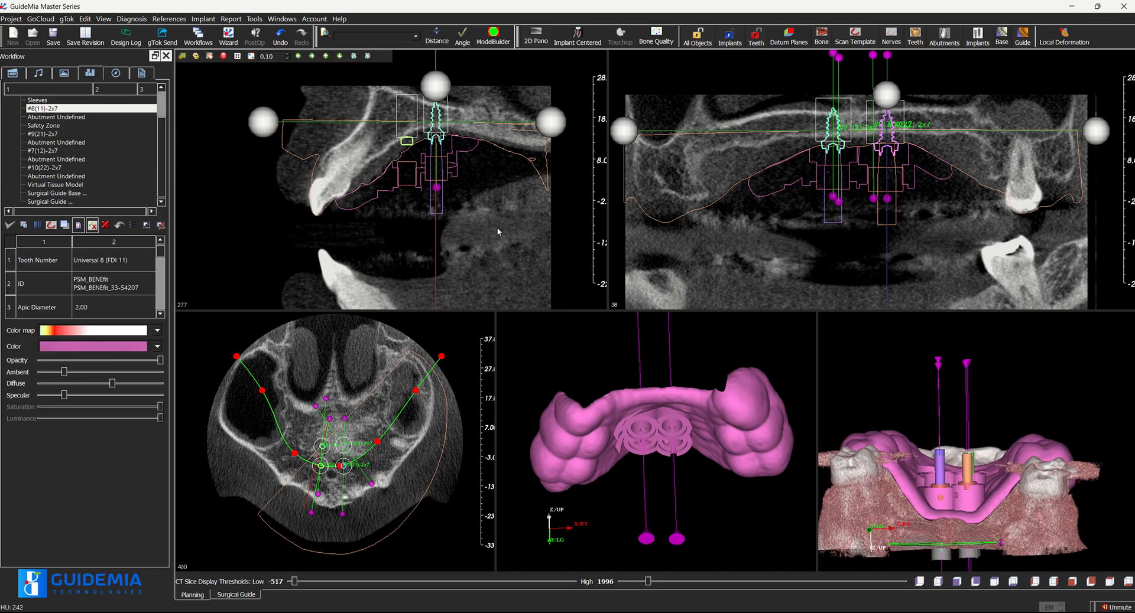
{"action": "left_click_drag", "start_coordinate": [894, 388], "coordinate": [909, 384]}
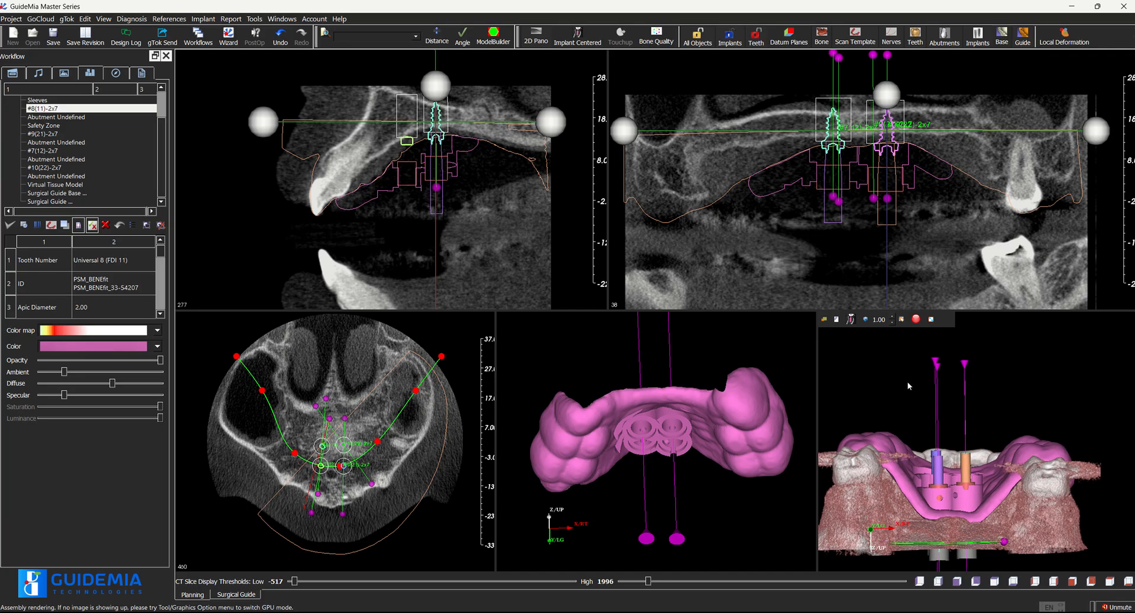
{"action": "left_click_drag", "start_coordinate": [909, 438], "coordinate": [907, 435]}
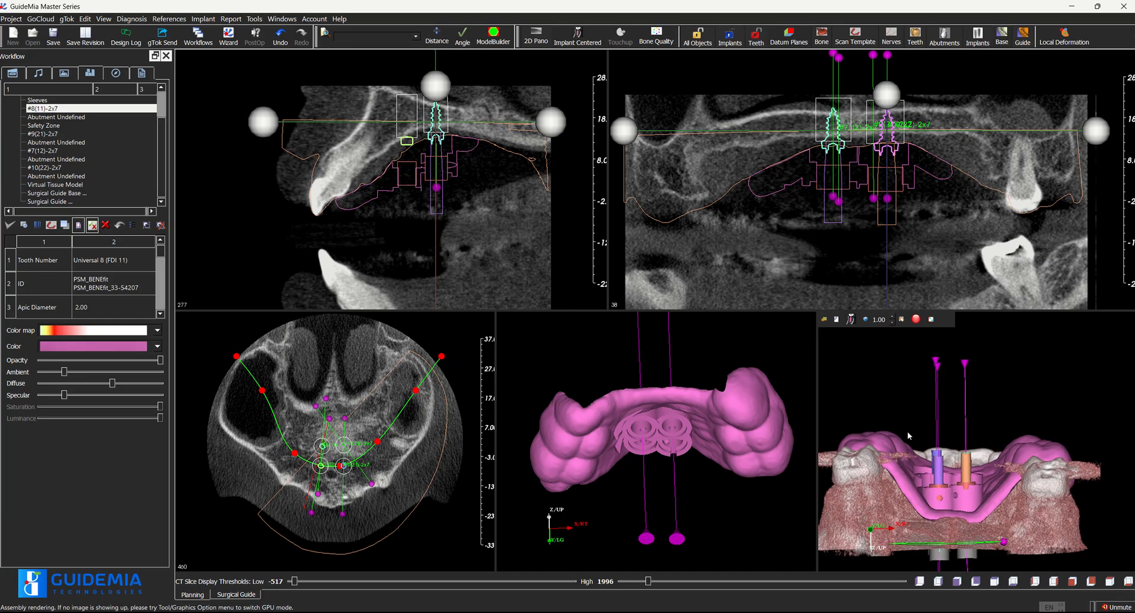
{"action": "left_click", "coordinate": [937, 366]}
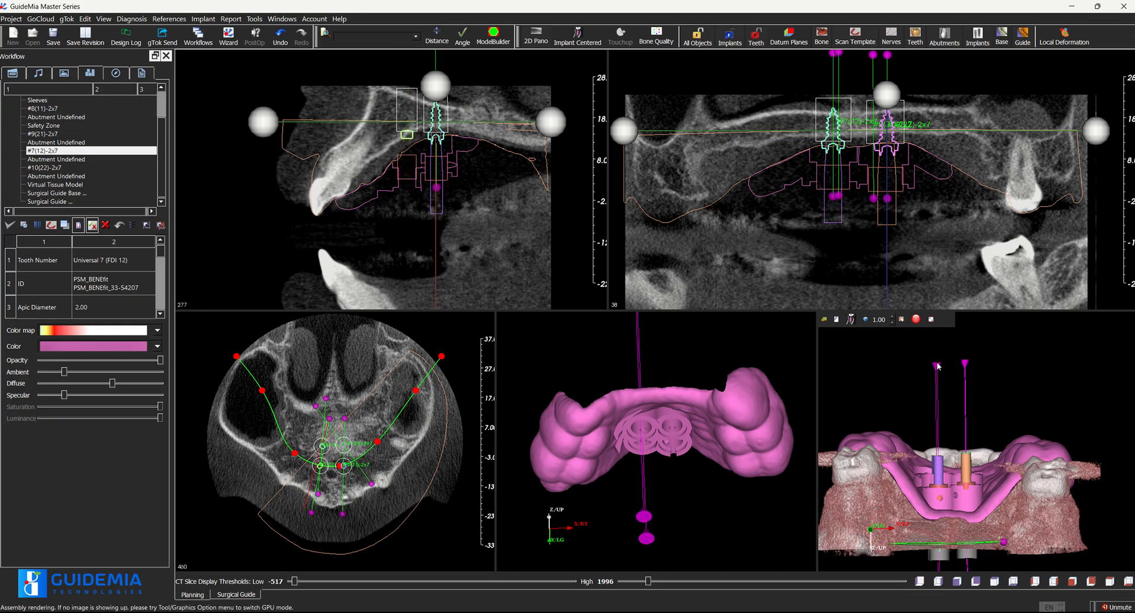
{"action": "left_click", "coordinate": [967, 365]}
{"action": "left_click_drag", "start_coordinate": [1031, 384], "coordinate": [959, 394]}
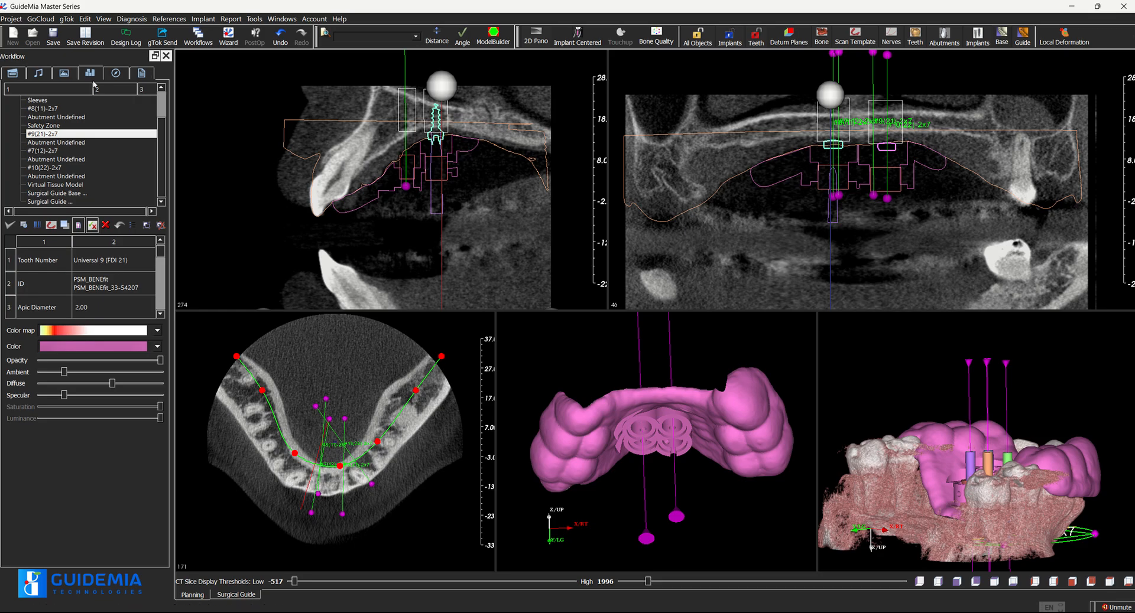
Enter the surgical guide design stage, ignoring automatic drilling-depth adjustment and accepting the plan validation risks, and view the guide from the occlusal side
{"action": "left_click", "coordinate": [117, 76]}
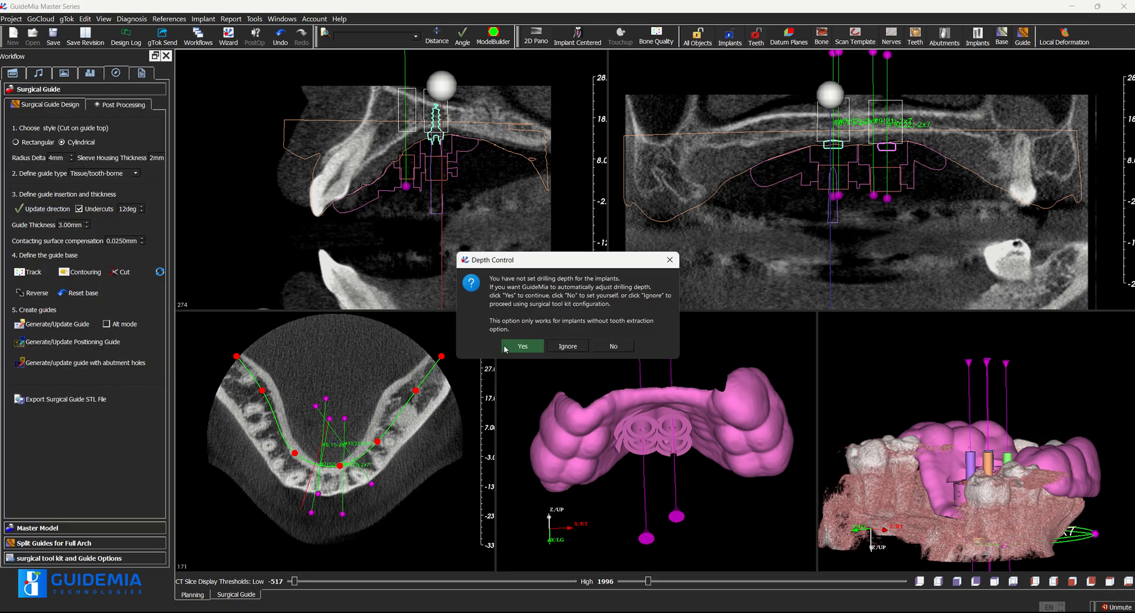
{"action": "left_click", "coordinate": [567, 347]}
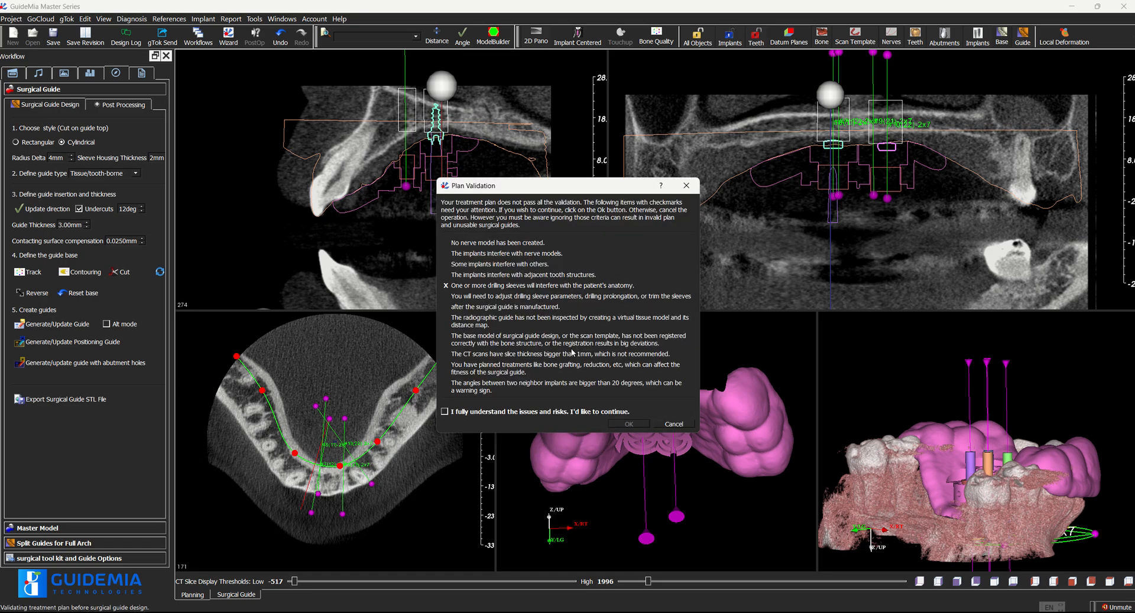
{"action": "left_click", "coordinate": [536, 412]}
{"action": "left_click", "coordinate": [629, 424]}
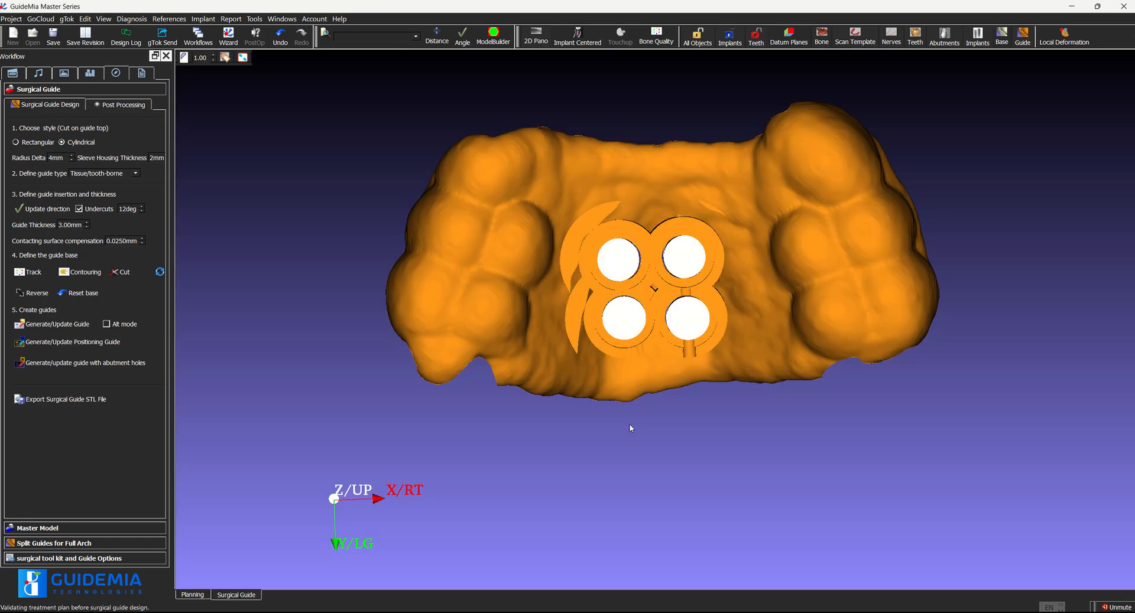
{"action": "left_click_drag", "start_coordinate": [686, 503], "coordinate": [532, 443]}
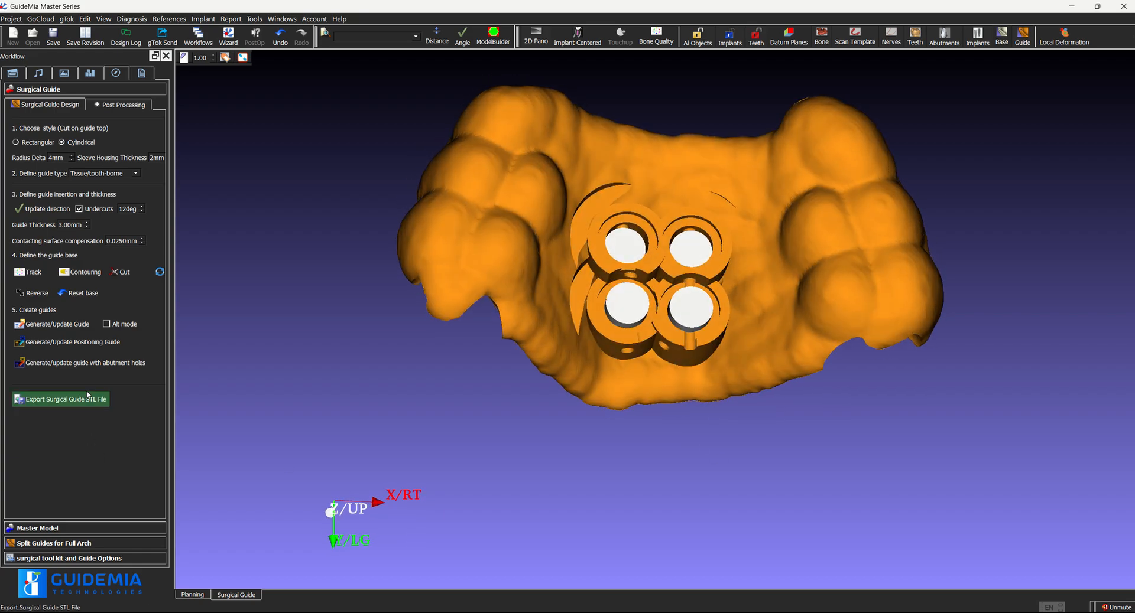
Regenerate the cylindrical-style surgical guide from the current implant plan and view it seated on the arch model
{"action": "left_click", "coordinate": [53, 325]}
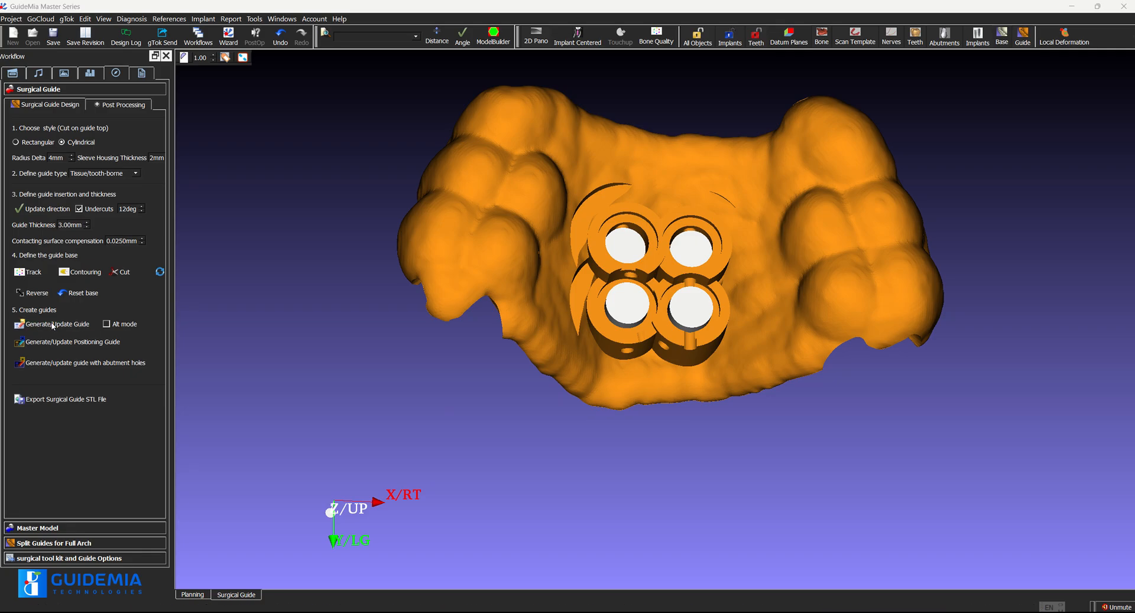
{"action": "left_click", "coordinate": [533, 360]}
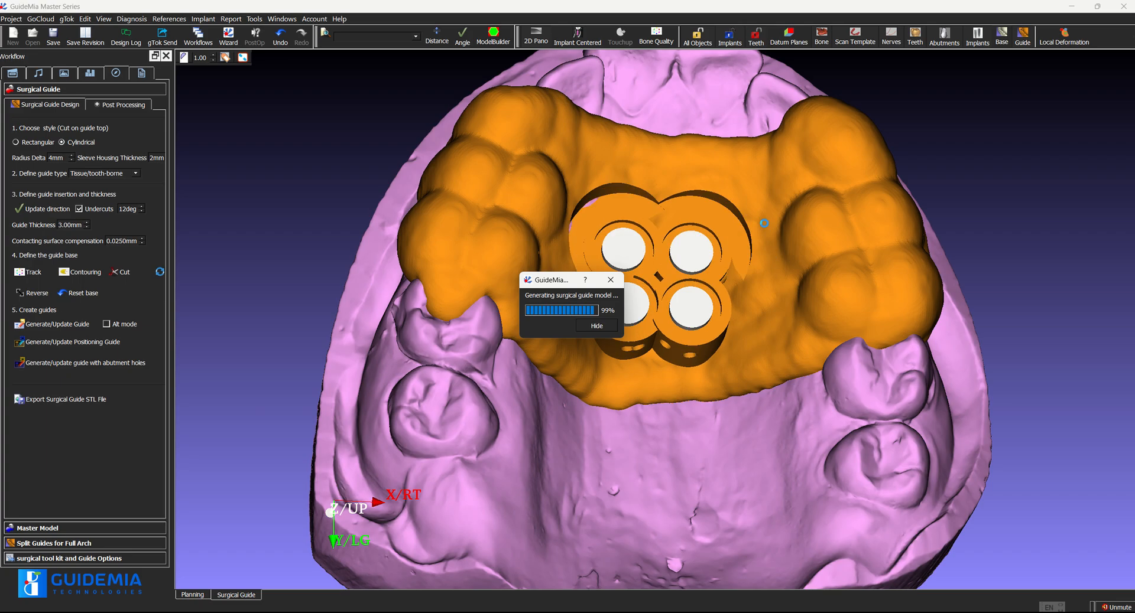
{"action": "left_click_drag", "start_coordinate": [291, 133], "coordinate": [273, 179]}
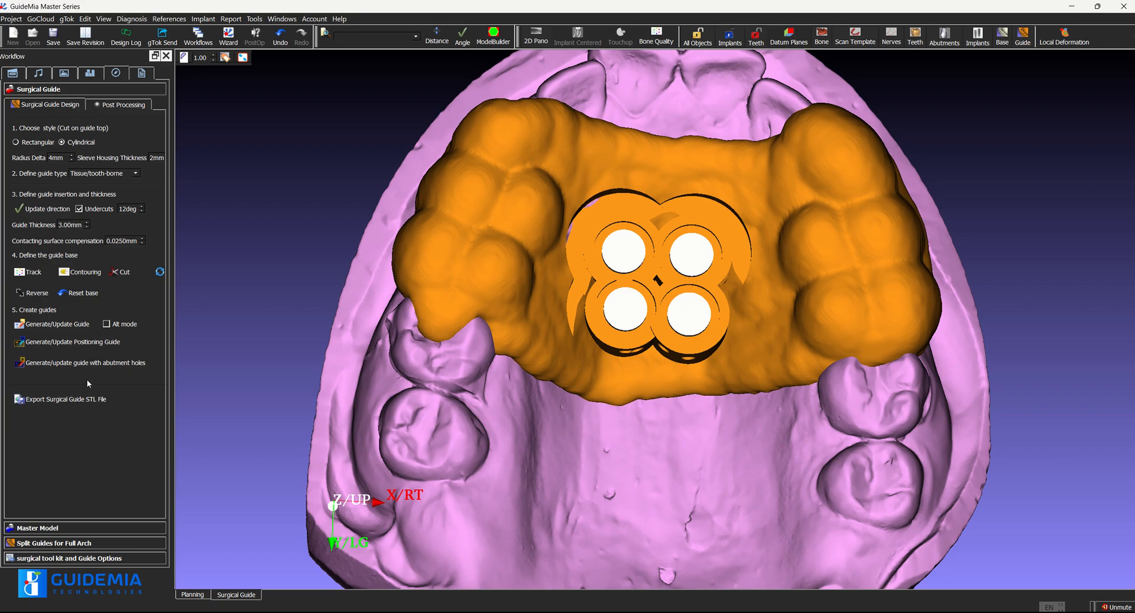
Cut an elongated inspection window through the palatal side of the guide's tooth coverage, left of the four sleeve holes
{"action": "left_click", "coordinate": [122, 104]}
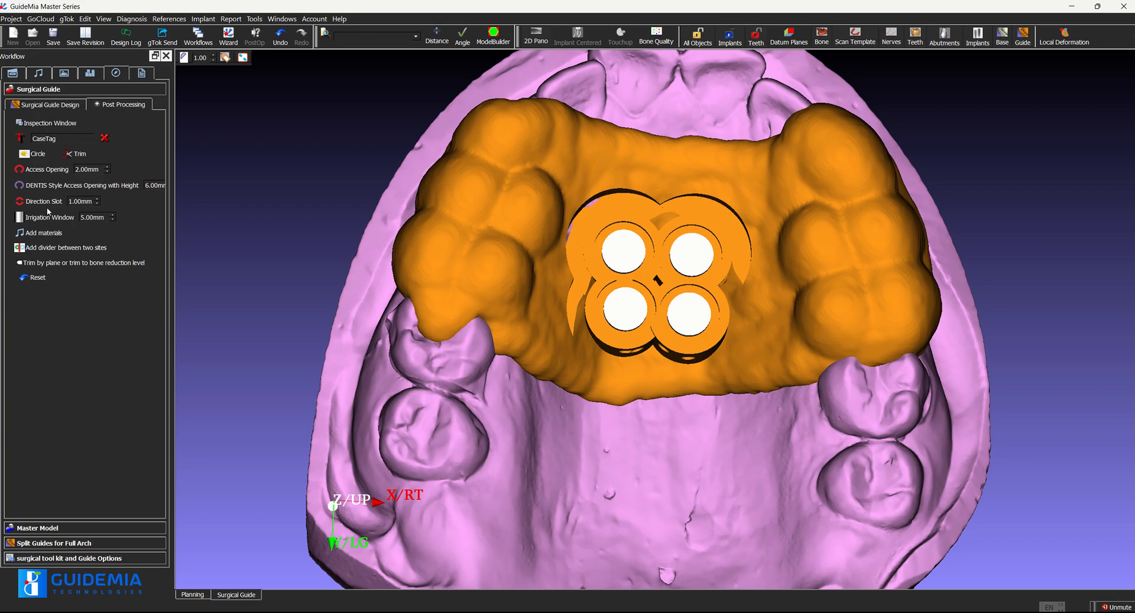
{"action": "left_click", "coordinate": [38, 124]}
{"action": "mouse_move", "coordinate": [476, 267]}
{"action": "left_mouse_down"}
{"action": "mouse_move", "coordinate": [512, 178]}
{"action": "mouse_move", "coordinate": [550, 184]}
{"action": "left_mouse_up"}
{"action": "mouse_move", "coordinate": [544, 227]}
{"action": "left_mouse_down"}
{"action": "mouse_move", "coordinate": [535, 272]}
{"action": "mouse_move", "coordinate": [496, 293]}
{"action": "mouse_move", "coordinate": [472, 271]}
{"action": "mouse_move", "coordinate": [480, 265]}
{"action": "left_mouse_up"}
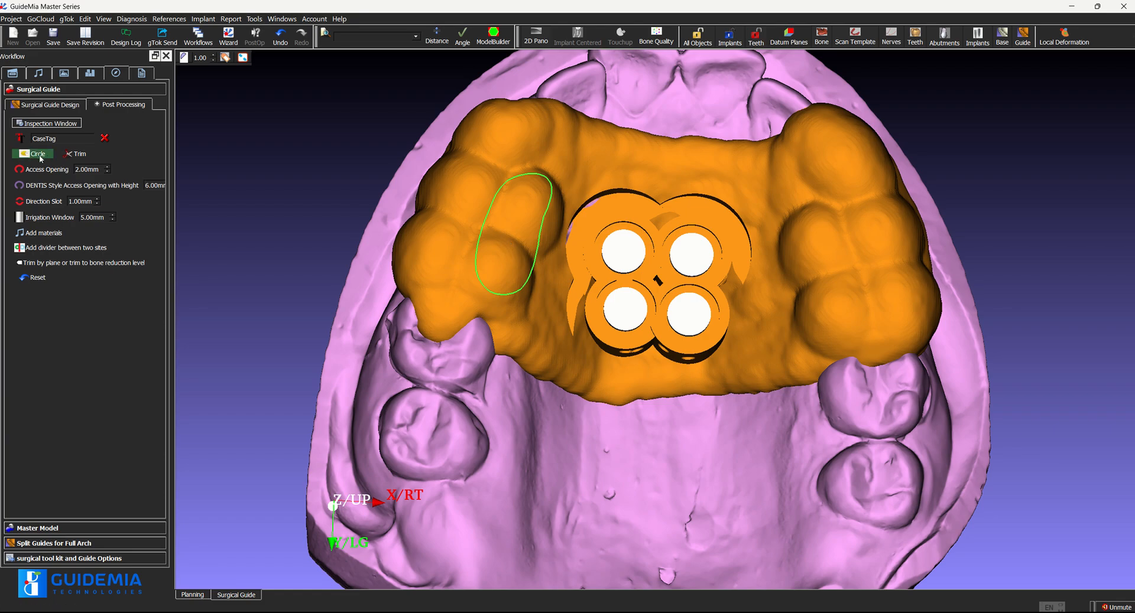
{"action": "left_click", "coordinate": [47, 123]}
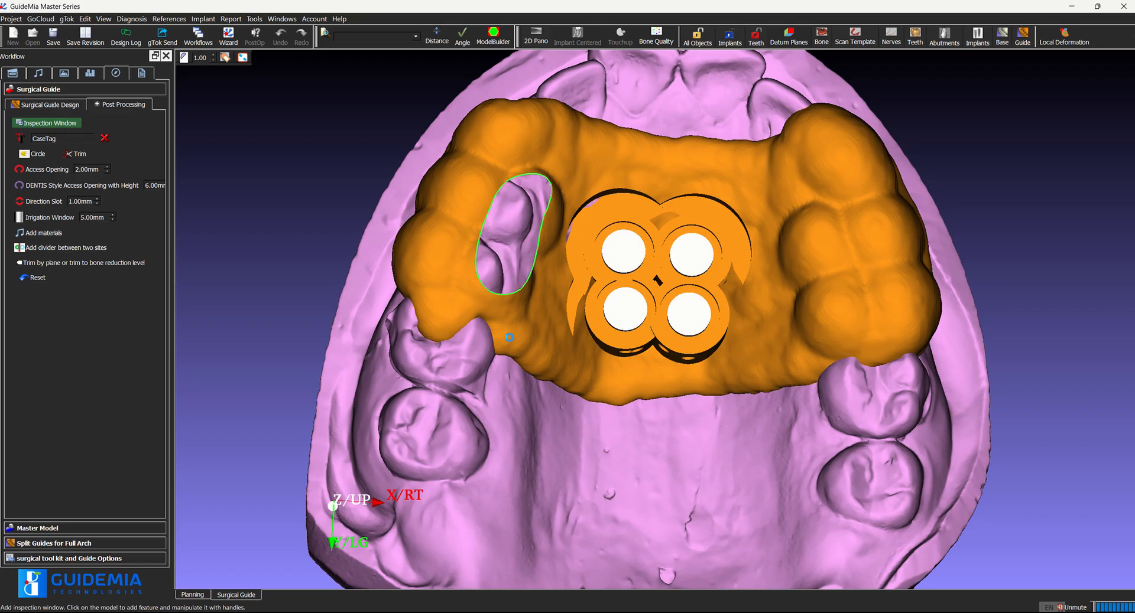
{"action": "mouse_move", "coordinate": [225, 192]}
{"action": "left_mouse_down"}
{"action": "mouse_move", "coordinate": [225, 122]}
{"action": "mouse_move", "coordinate": [218, 171]}
{"action": "left_mouse_up"}
{"action": "mouse_move", "coordinate": [523, 5]}
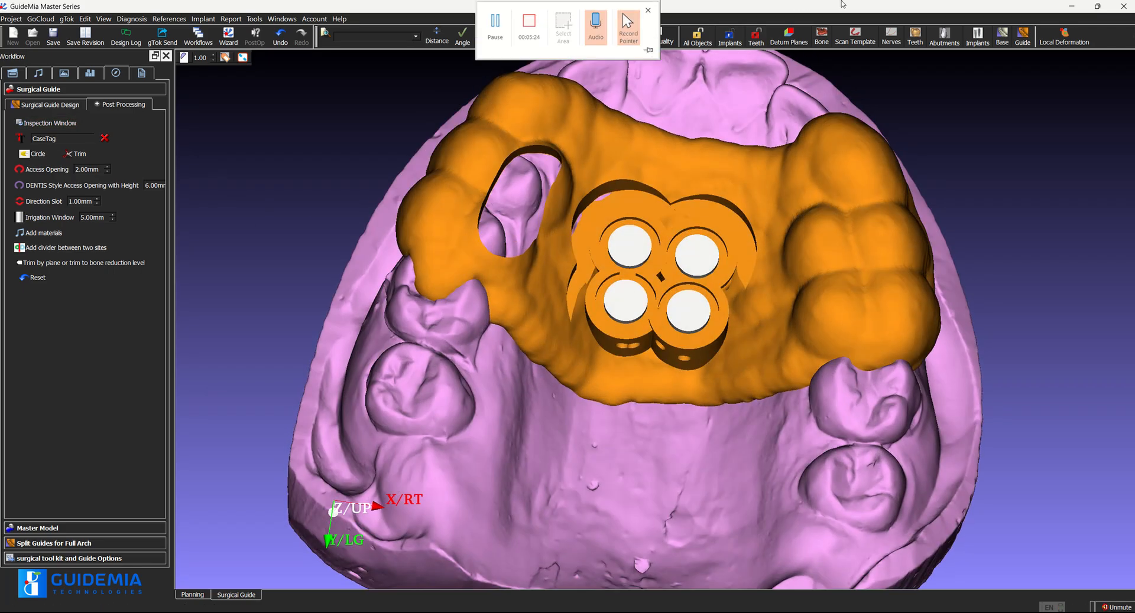